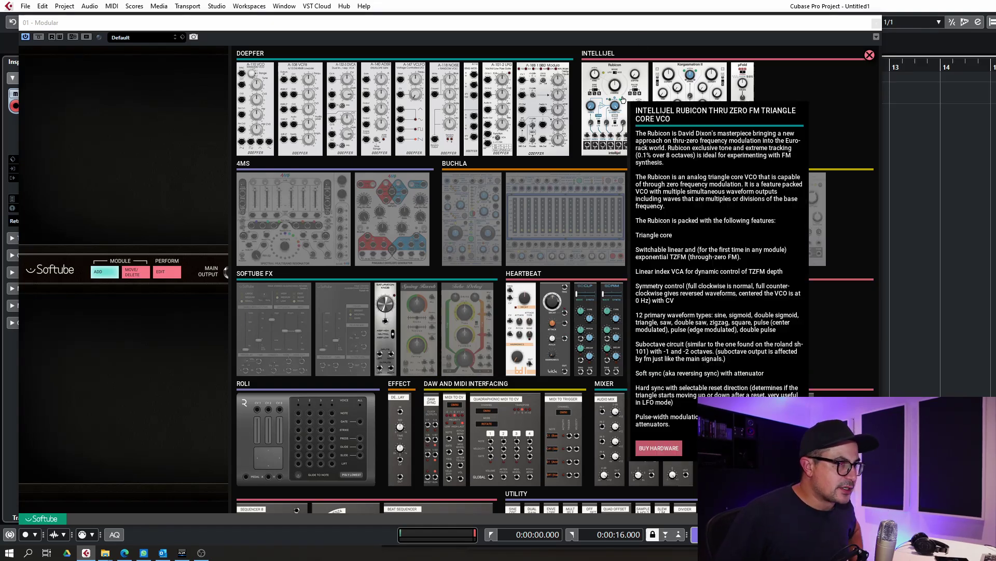
mouse_move(531, 113)
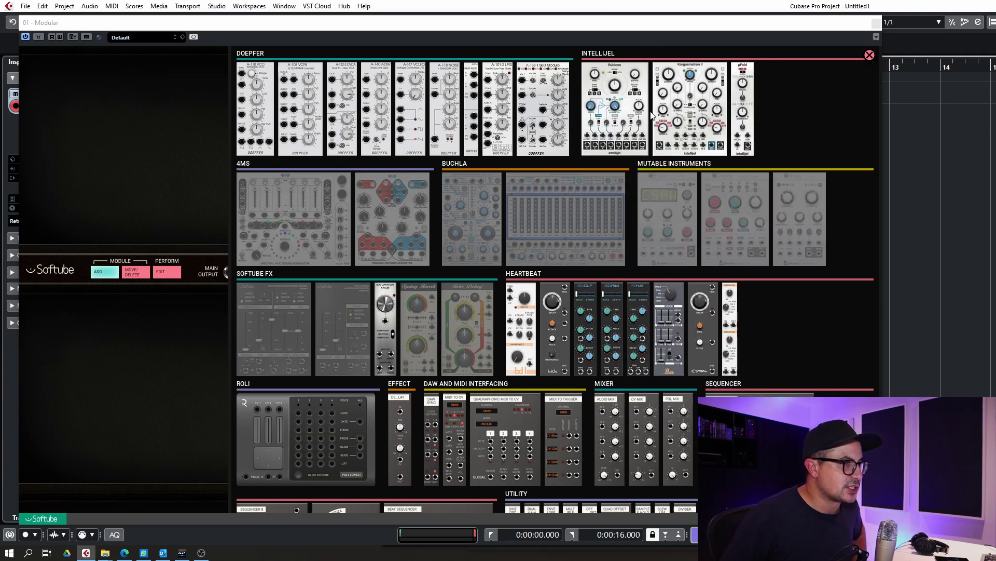
mouse_move(676, 99)
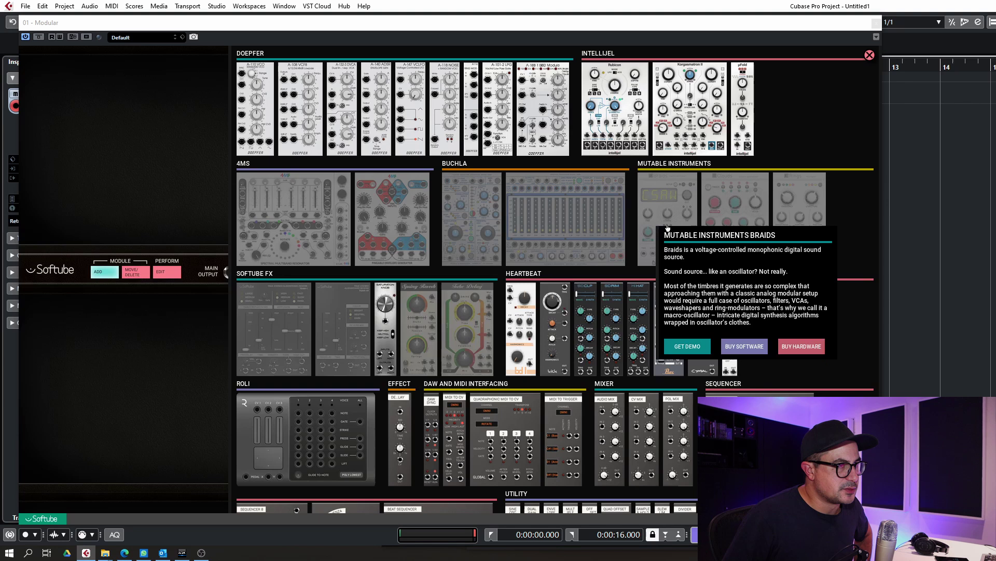
mouse_move(790, 203)
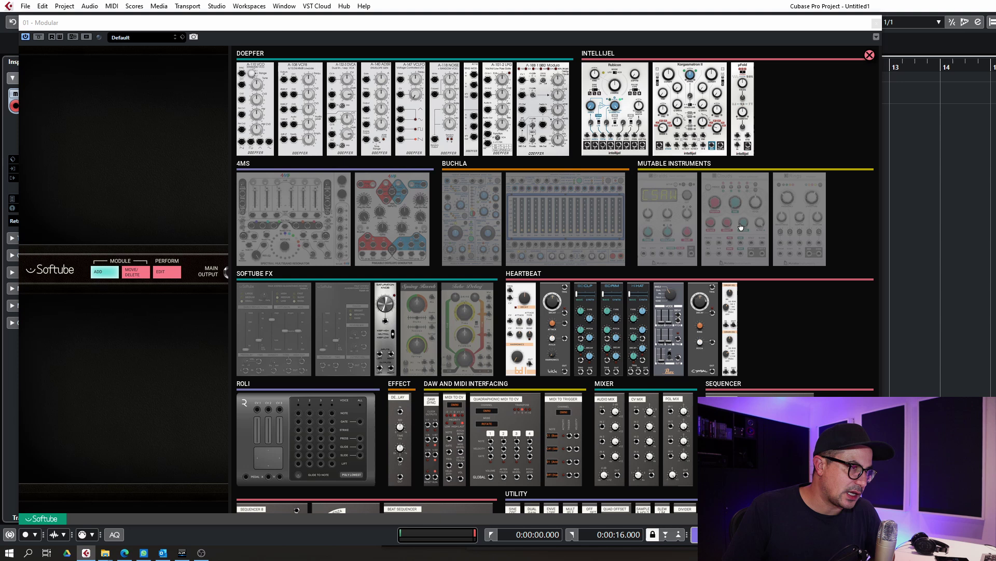
mouse_move(741, 226)
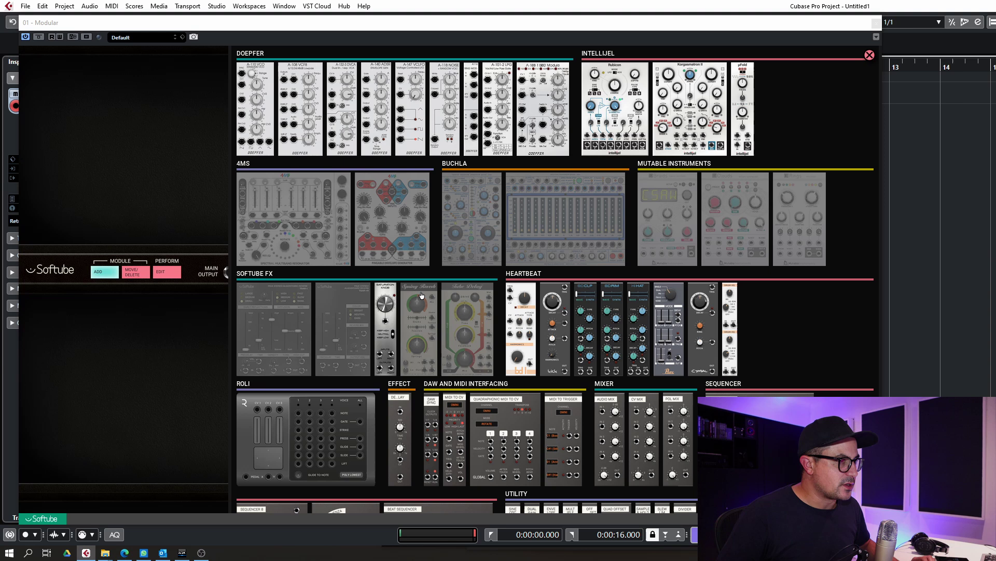
mouse_move(421, 295)
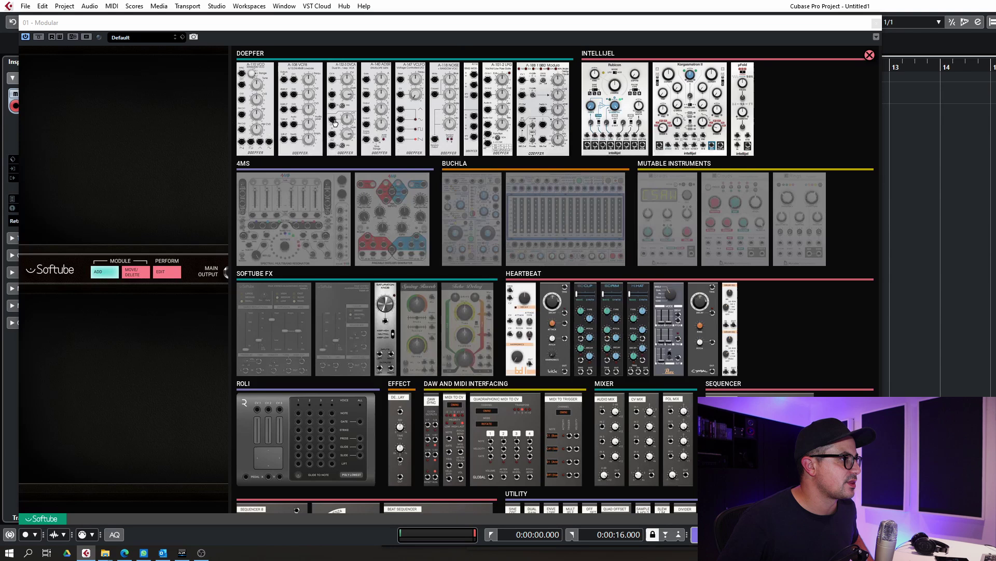
mouse_move(500, 109)
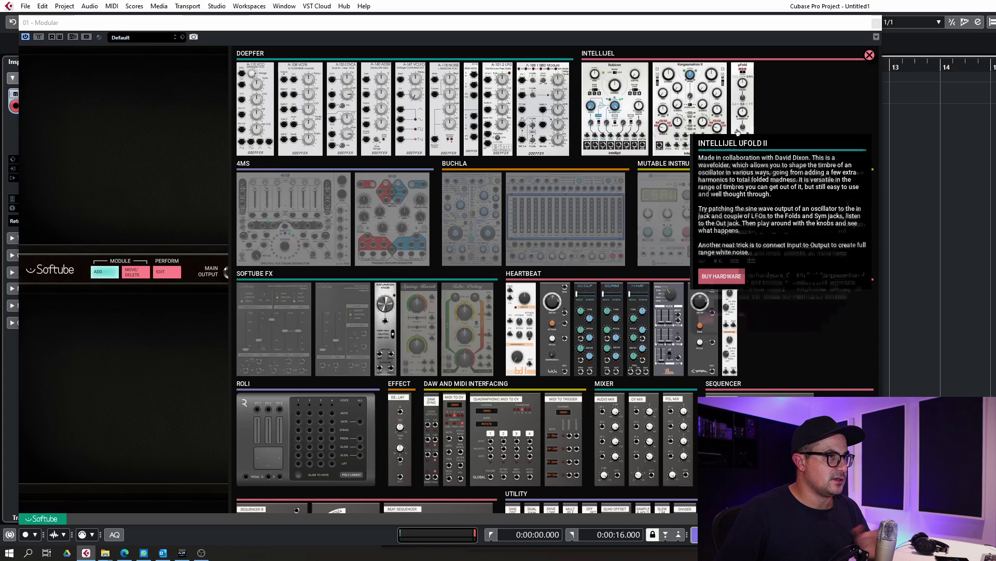
mouse_move(663, 123)
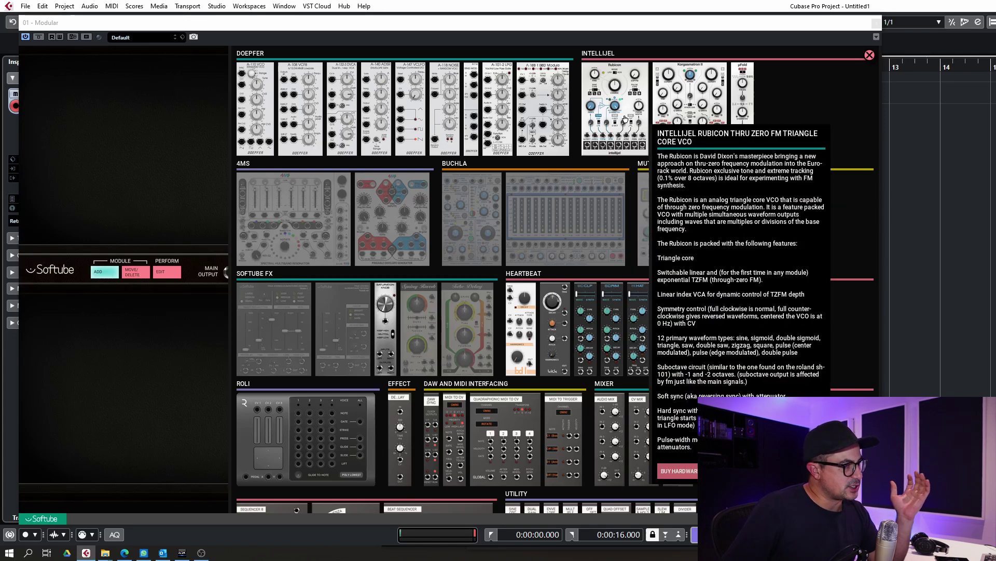
scroll(780, 352, down, 5)
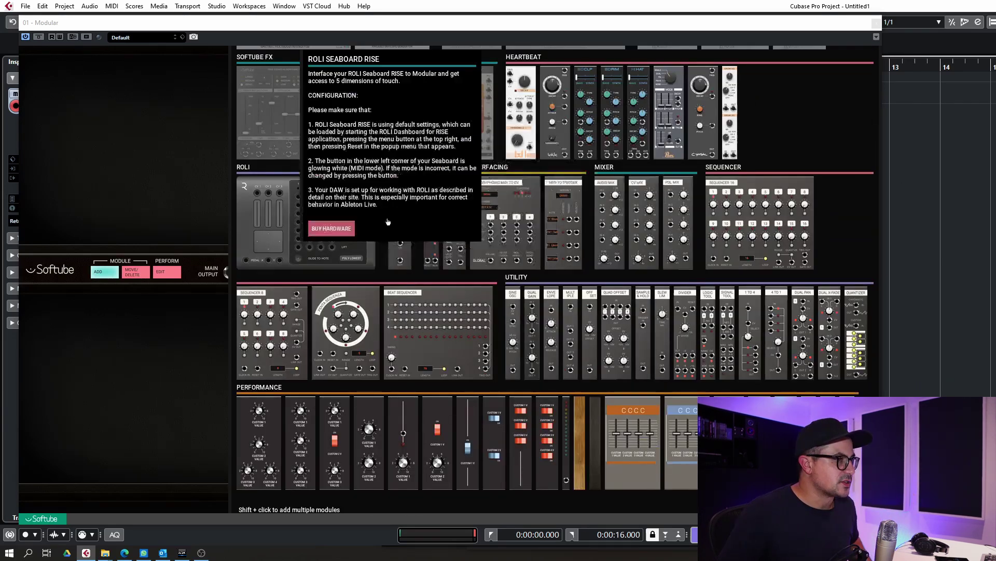
scroll(680, 221, up, 4)
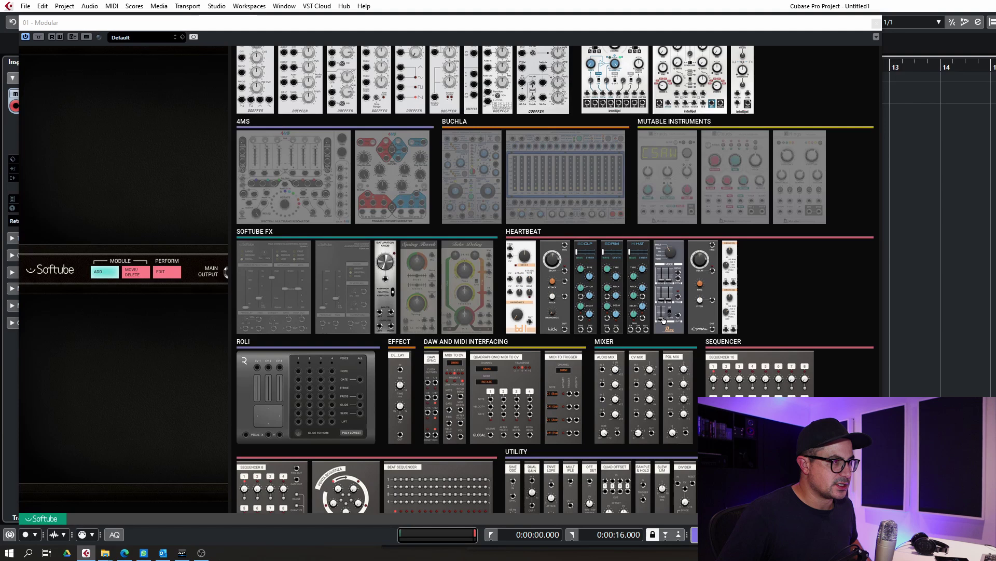
mouse_move(566, 323)
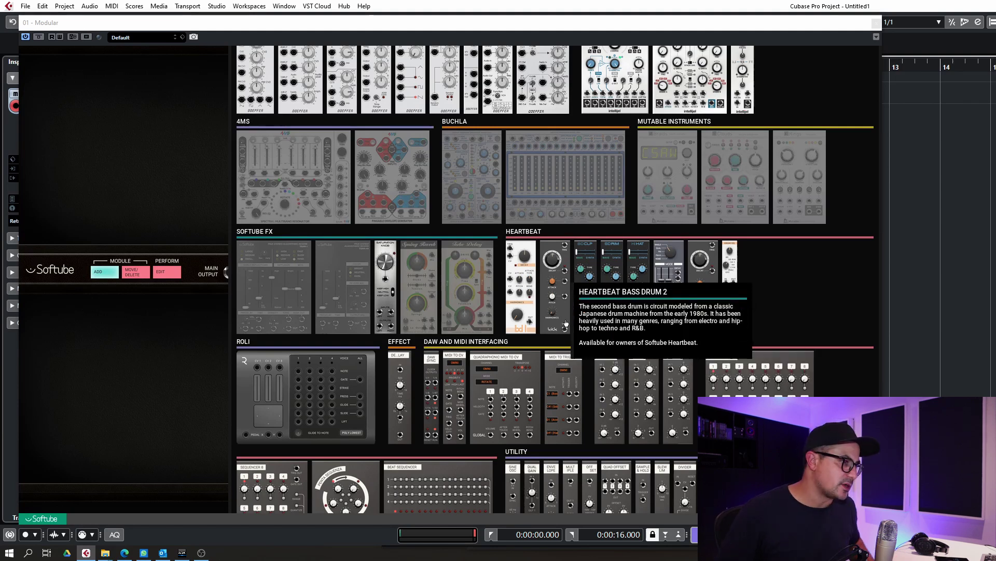
scroll(559, 319, down, 4)
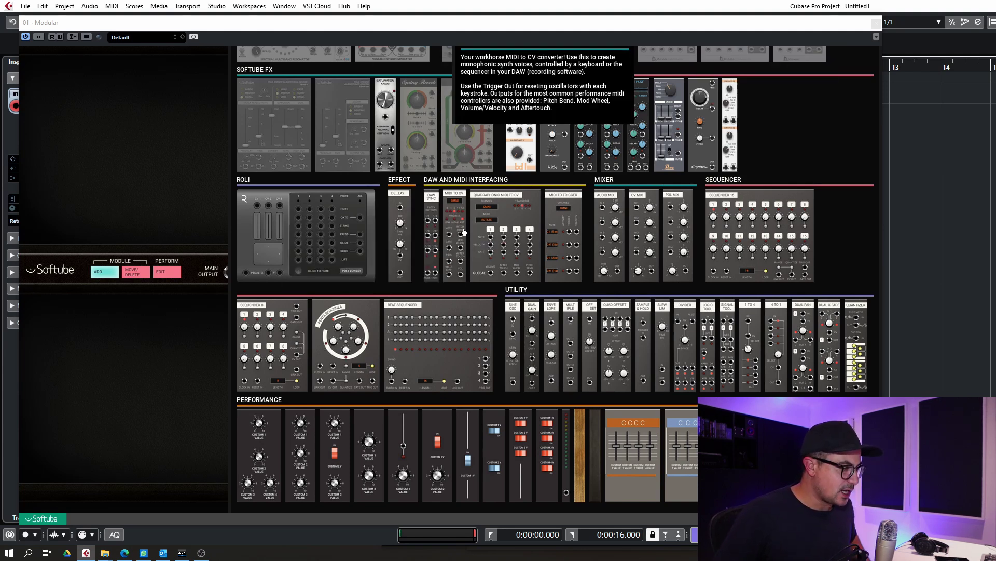
Add MIDI to CV, DAW Sync and Audio Mix from the browser, then look through the module list
click(464, 232)
click(434, 251)
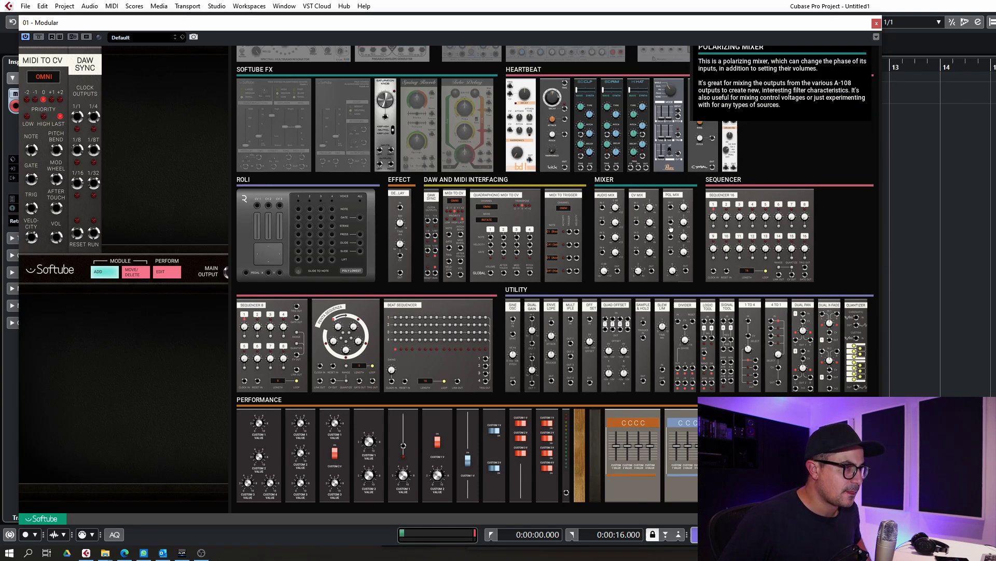
click(615, 244)
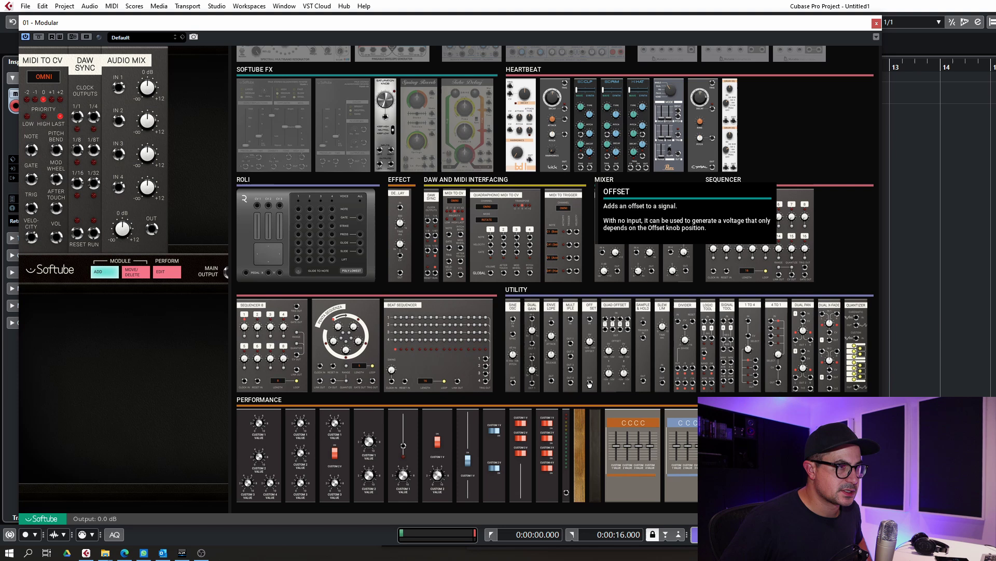
scroll(606, 266, up, 3)
scroll(568, 259, up, 3)
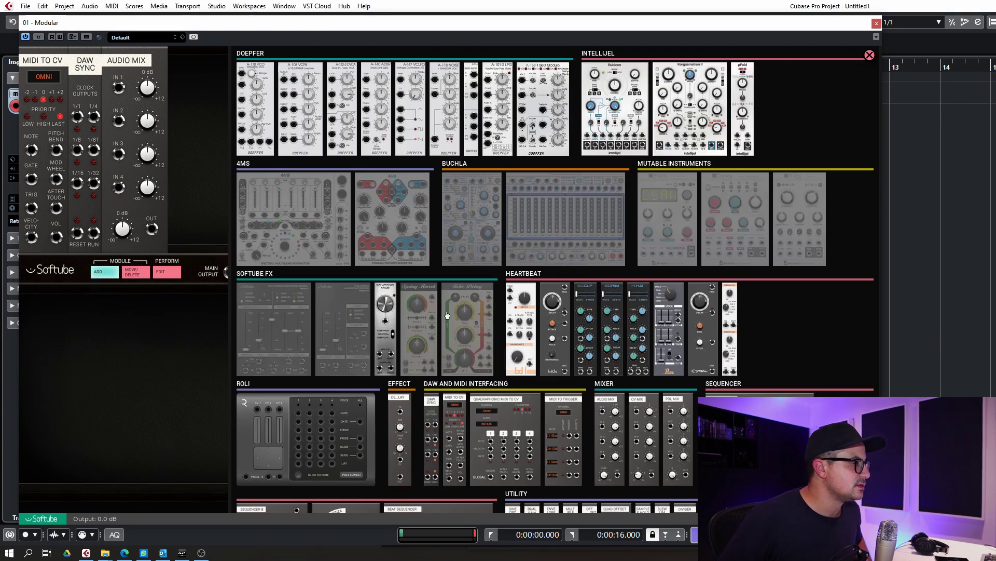
mouse_move(353, 142)
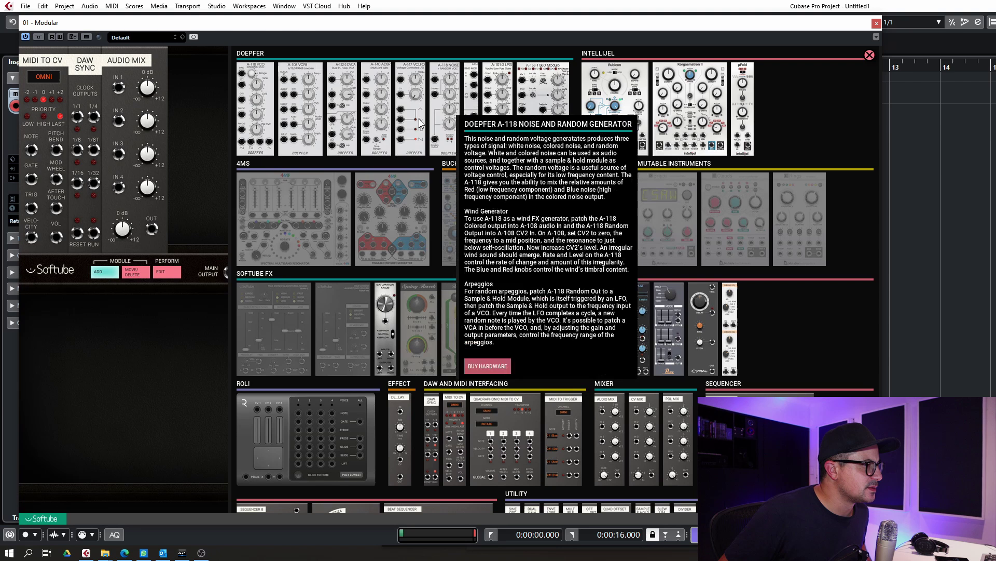
mouse_move(248, 105)
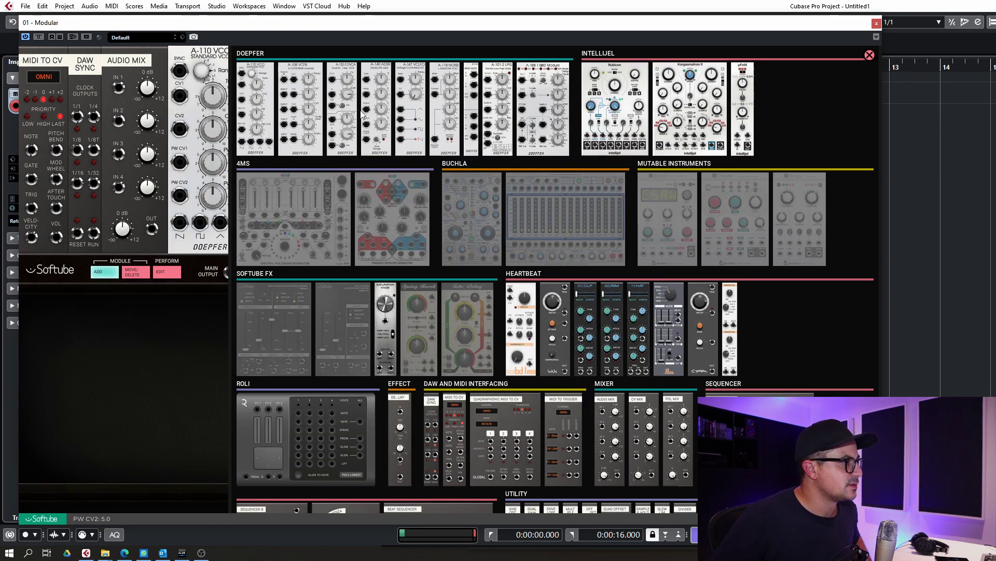
mouse_move(318, 119)
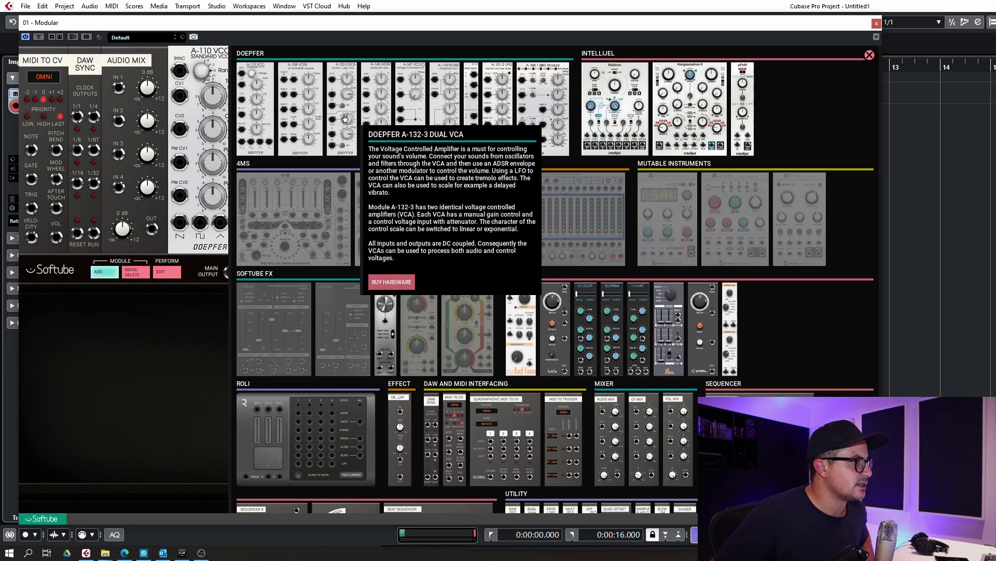
mouse_move(383, 119)
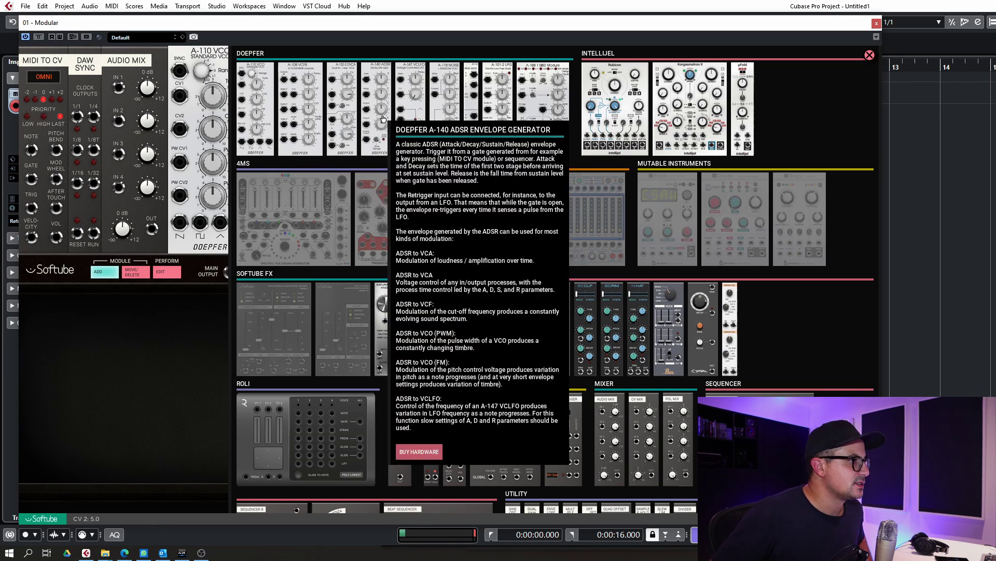
mouse_move(412, 104)
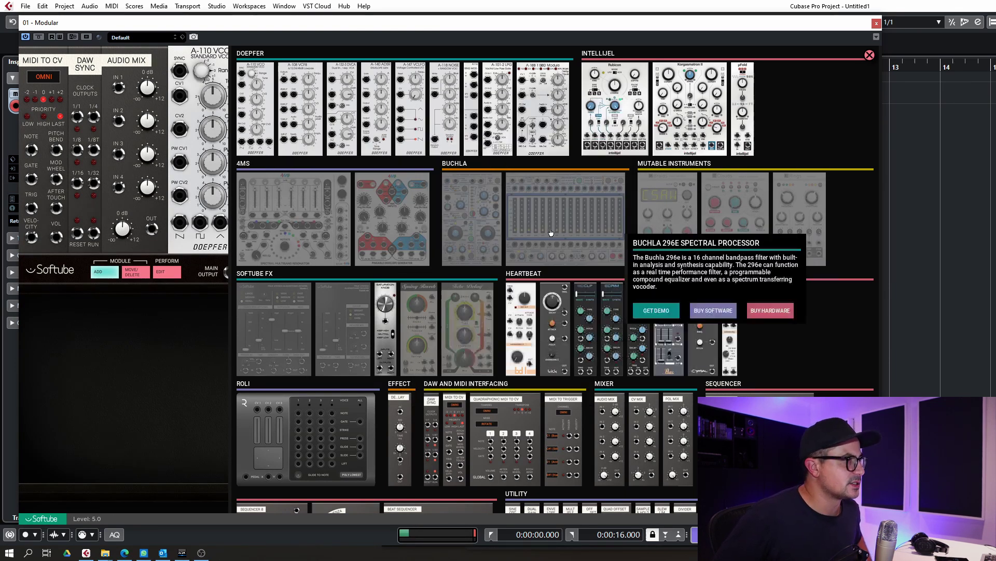
mouse_move(450, 108)
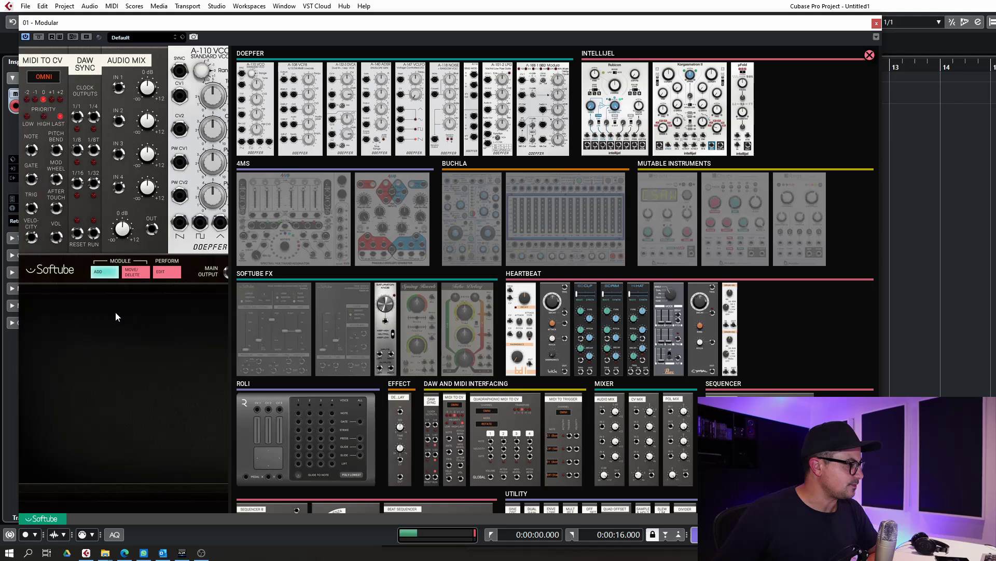
Close the module browser to view the rack
click(109, 278)
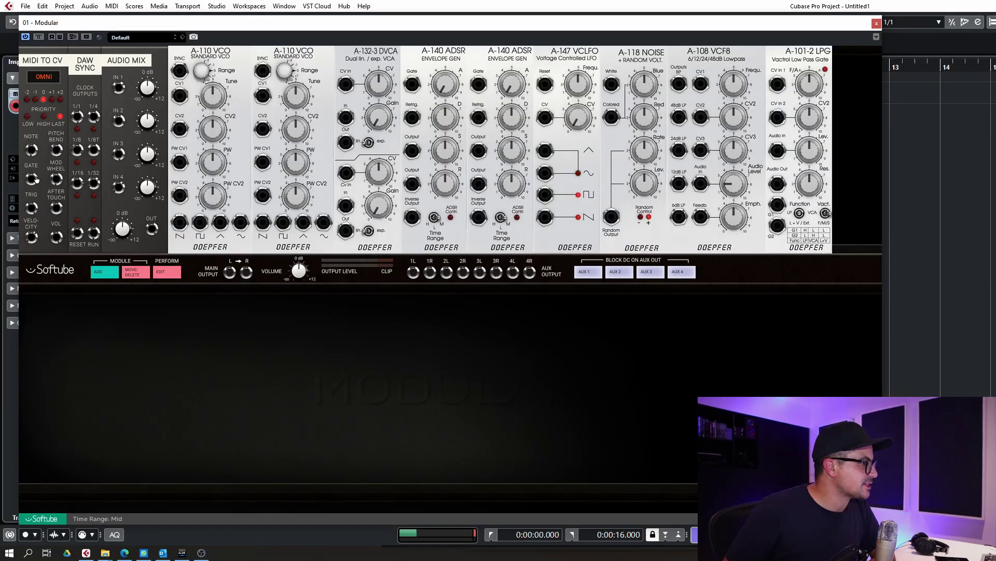
Drag a cable from the MIDI to CV NOTE output toward the VCA, then discard it unconnected
drag(33, 153, 34, 155)
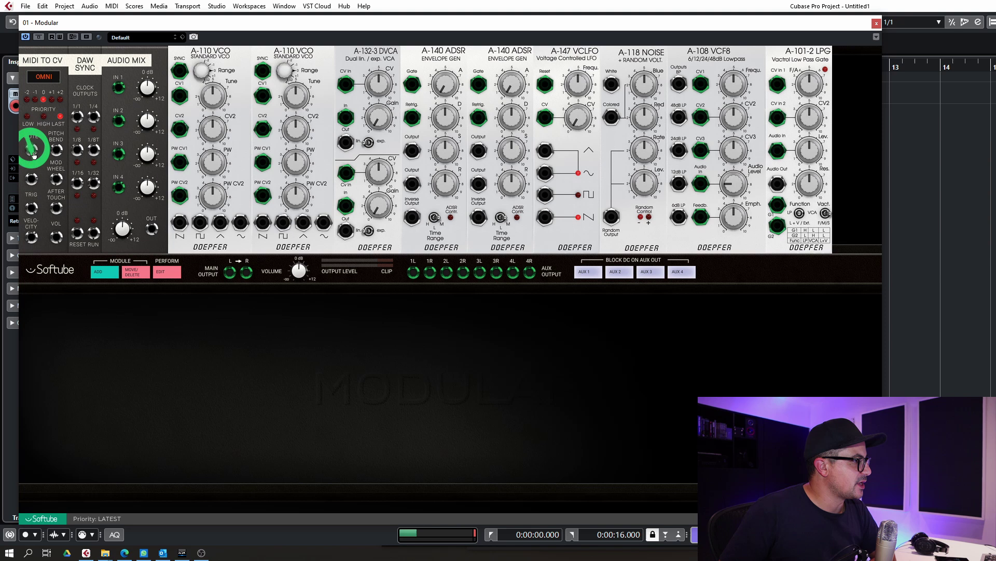
drag(160, 60, 358, 184)
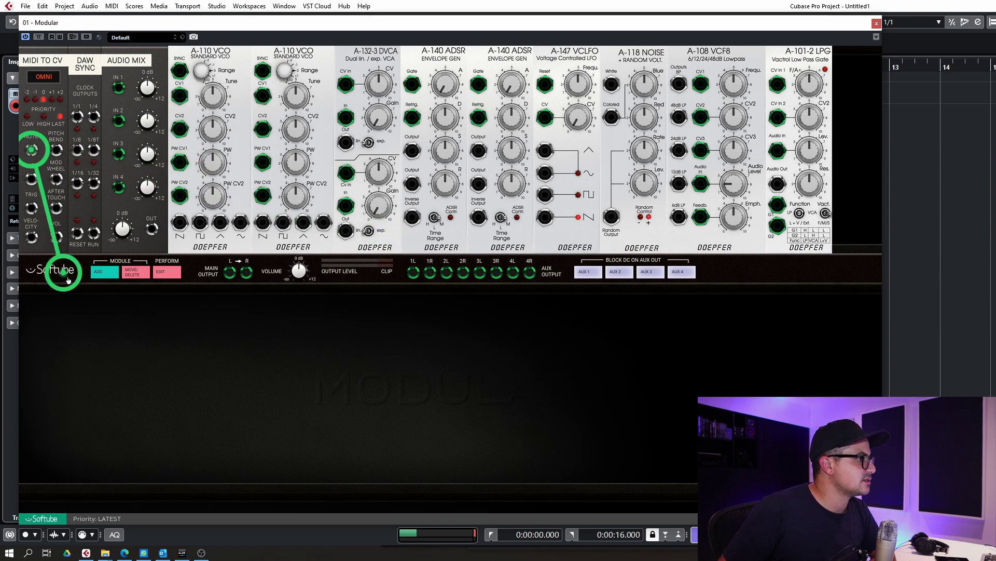
drag(140, 363, 123, 408)
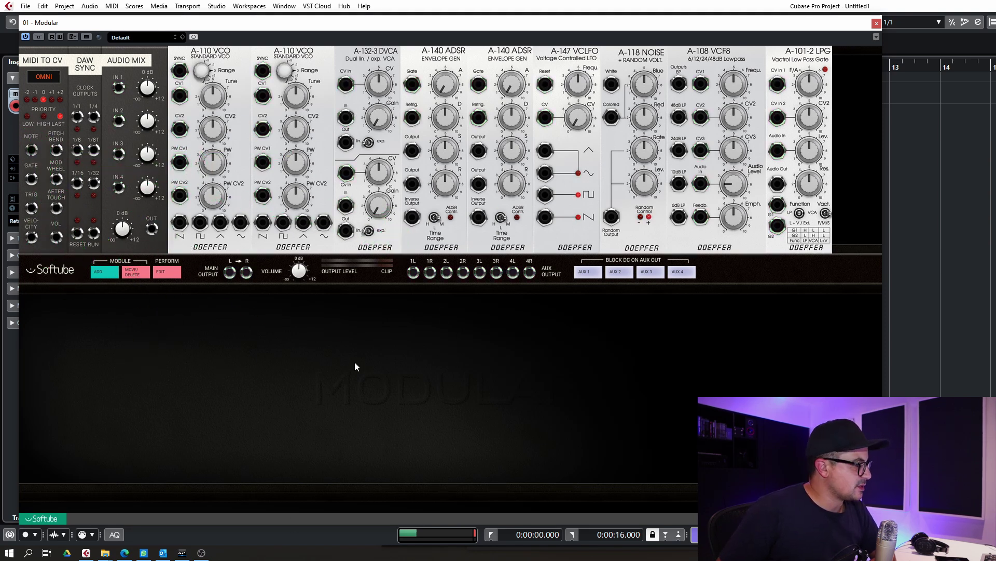
Add a Multiple module from the Utility section of the module browser
click(104, 272)
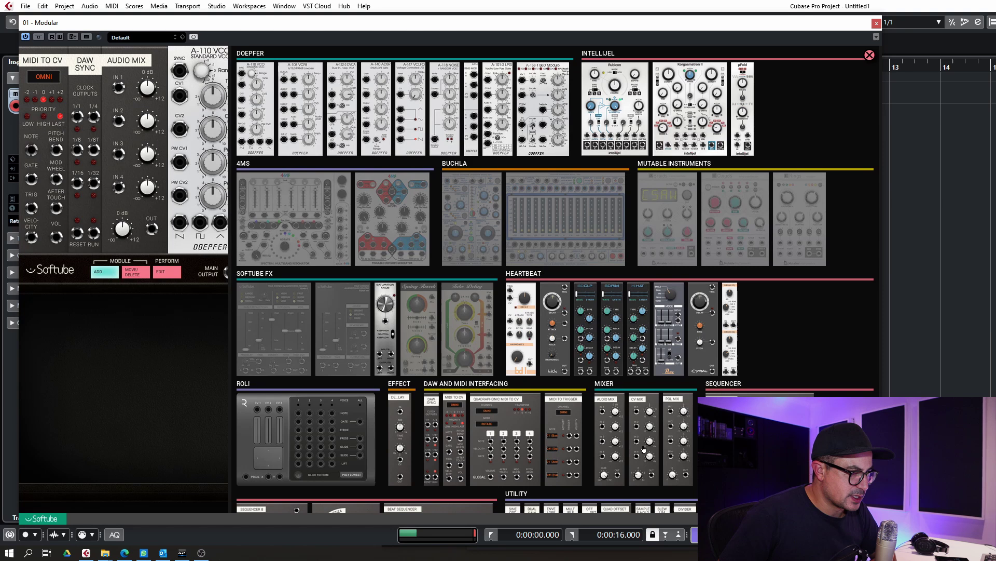
scroll(624, 415, down, 5)
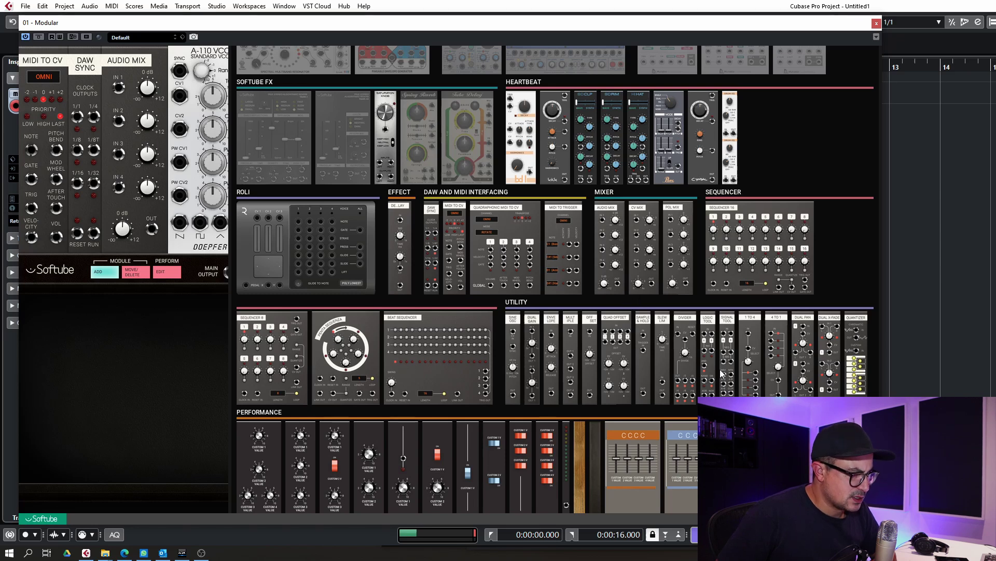
click(571, 367)
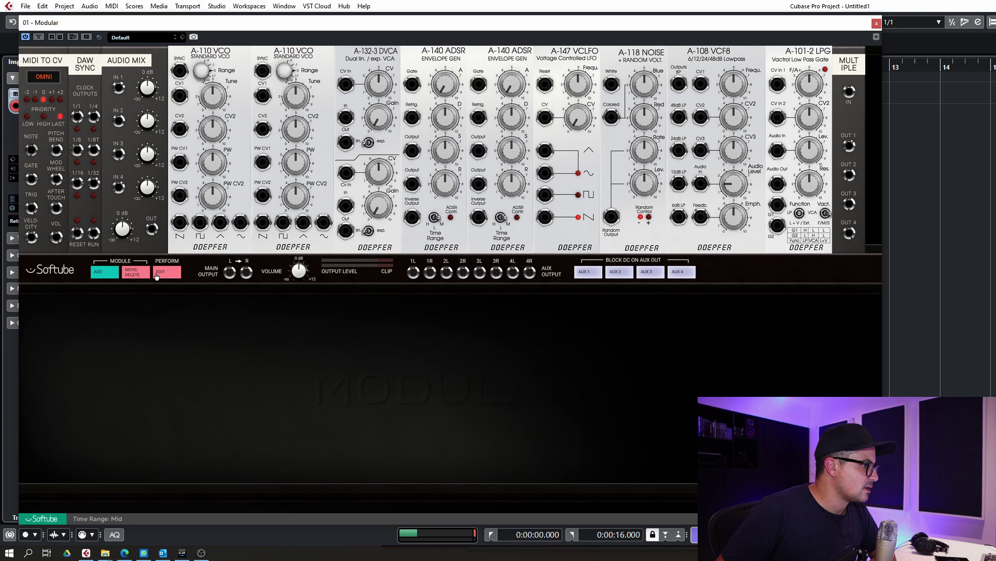
Move the Multiple to a second row and slide the rack modules right to close gaps
click(136, 272)
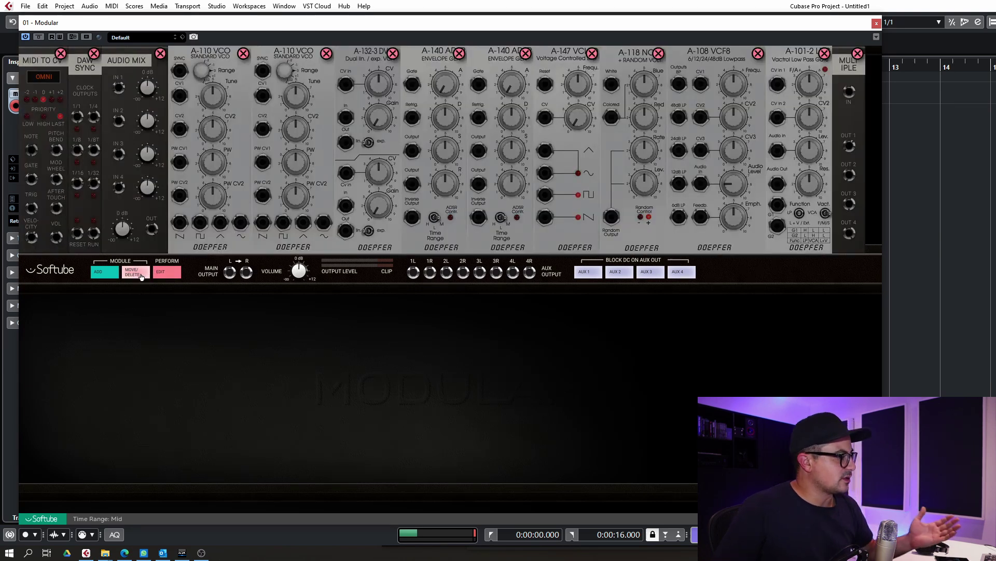
drag(844, 97, 109, 338)
drag(755, 141, 794, 148)
drag(644, 146, 676, 145)
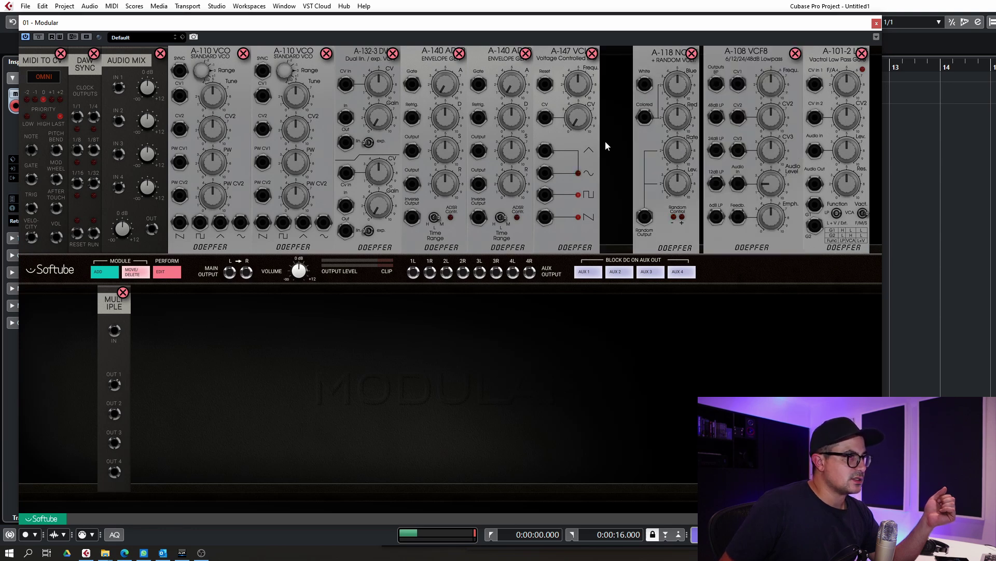
drag(589, 146, 613, 147)
drag(501, 147, 526, 147)
drag(433, 147, 458, 147)
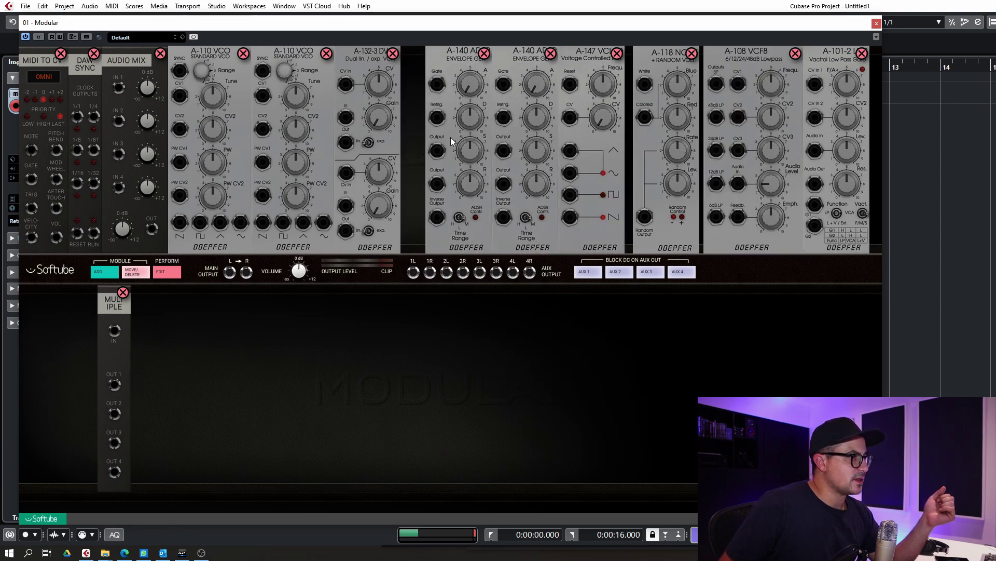
drag(370, 147, 392, 145)
drag(323, 137, 340, 139)
drag(228, 145, 244, 145)
Nudge the ADSRs, DVCA and both VCOs further right to close the remaining gaps
drag(580, 166, 556, 169)
drag(489, 151, 513, 176)
drag(398, 195, 411, 195)
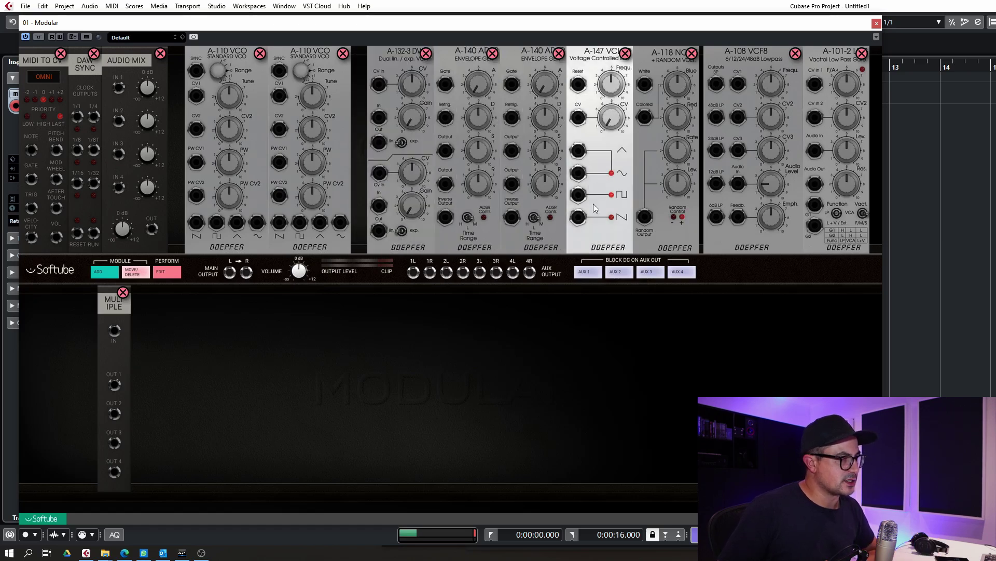
drag(330, 189, 346, 190)
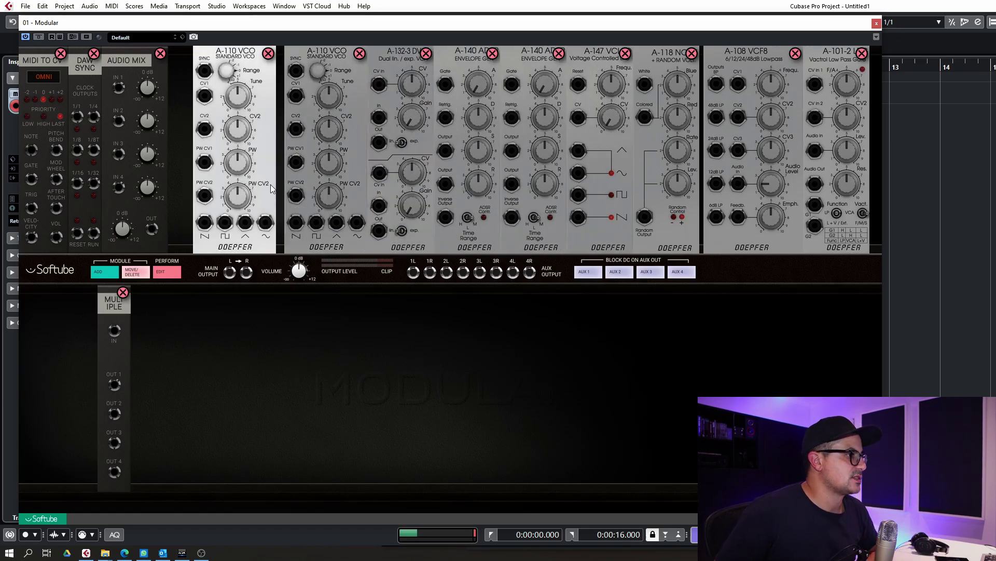
drag(270, 184, 278, 184)
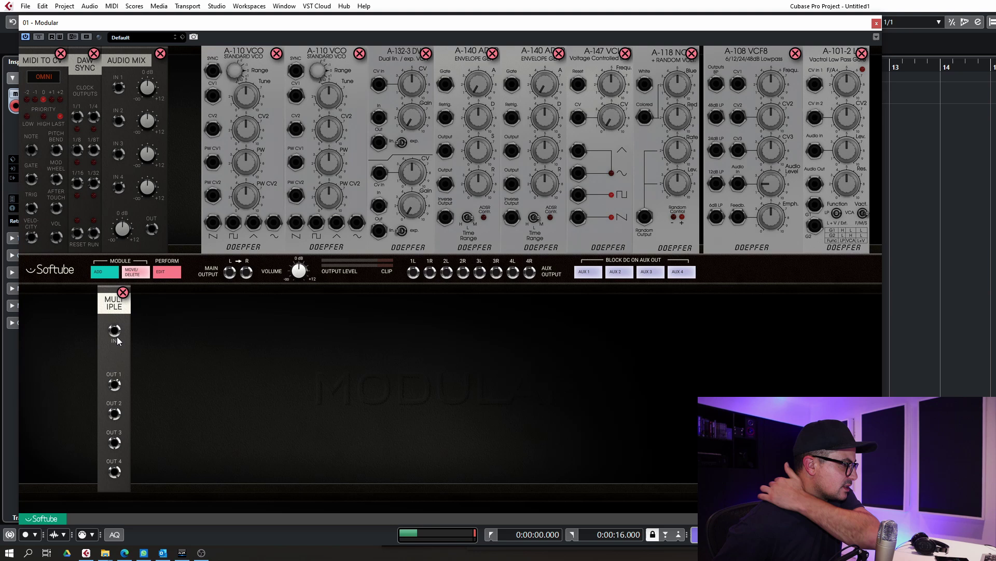
Place the Multiple beside DAW Sync and move Audio Mix down to the lower row
drag(114, 356, 184, 118)
drag(166, 181, 617, 418)
drag(177, 206, 115, 204)
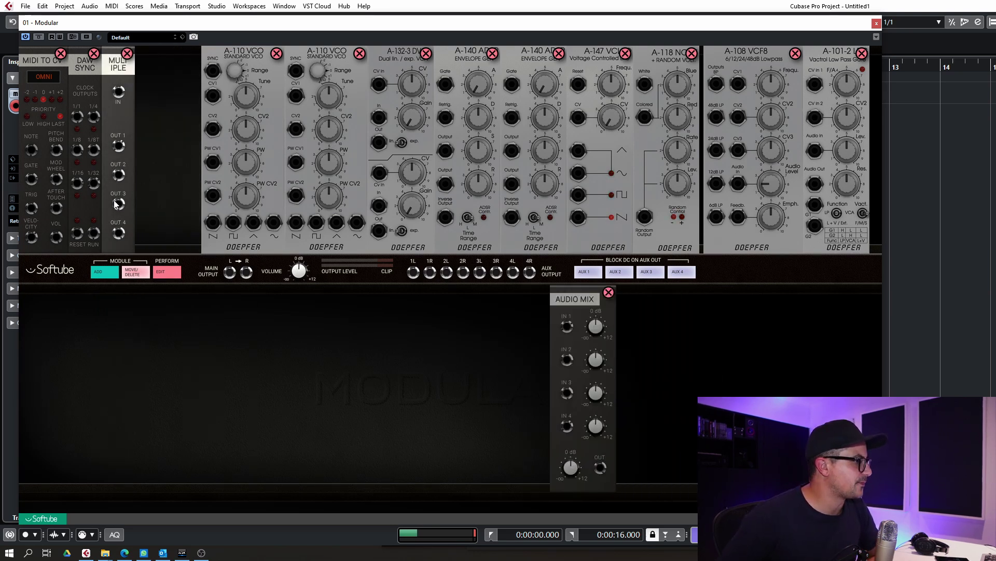
Route MIDI NOTE through the Multiple to both VCOs' CV1, then remove the first VCO's test cable from Main Output
click(105, 272)
click(105, 272)
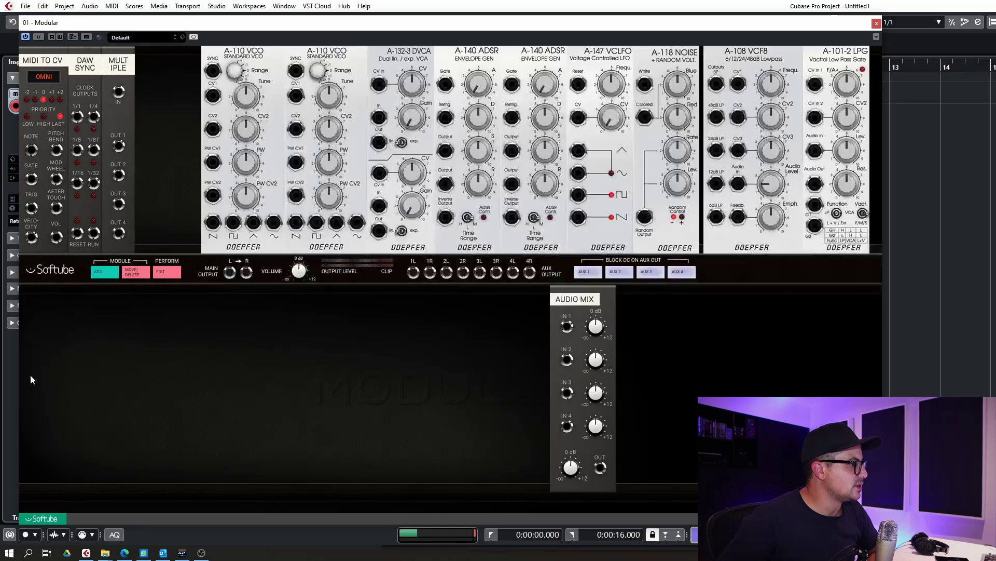
drag(32, 150, 119, 91)
drag(118, 146, 212, 95)
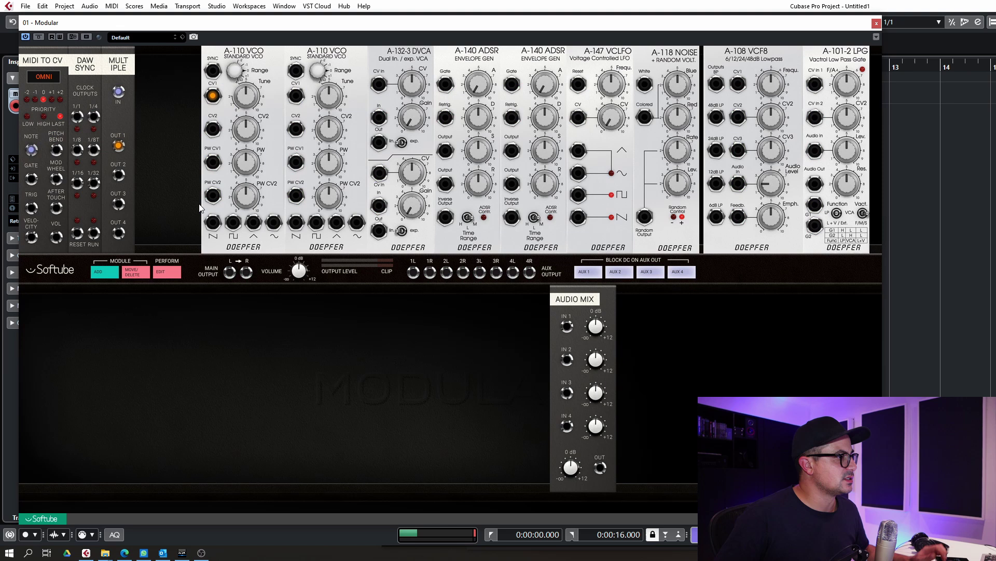
drag(118, 175, 296, 95)
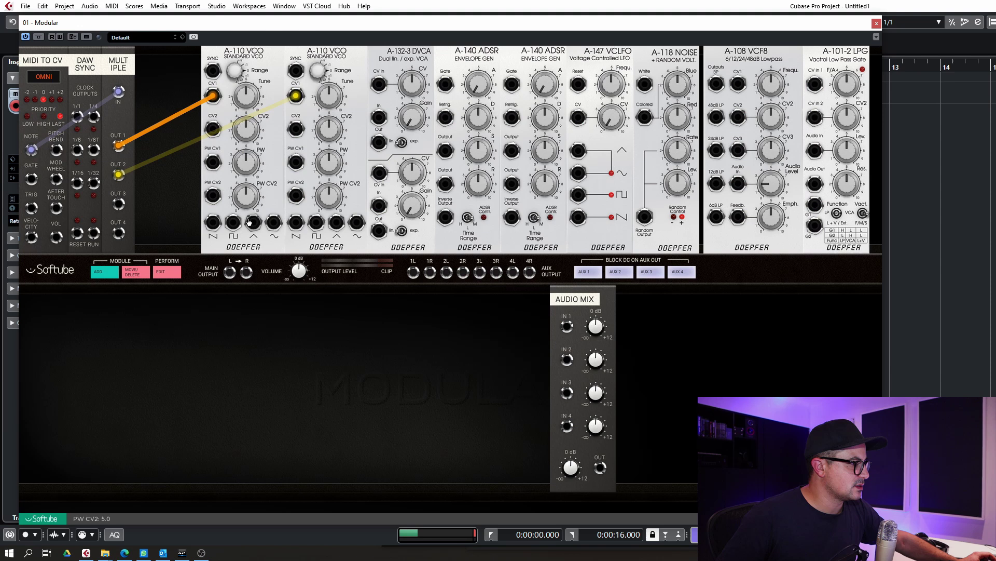
drag(212, 222, 230, 273)
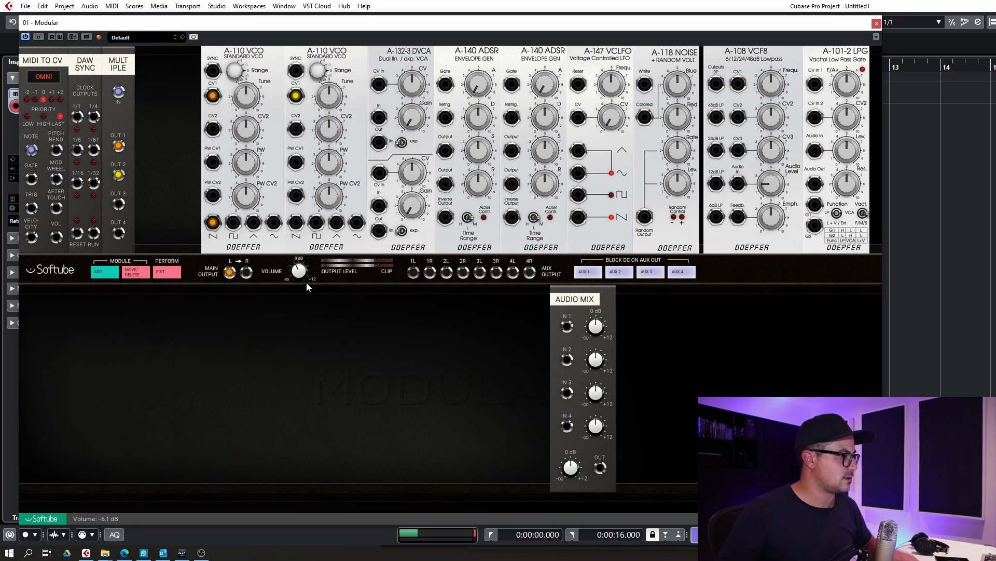
drag(230, 271, 225, 318)
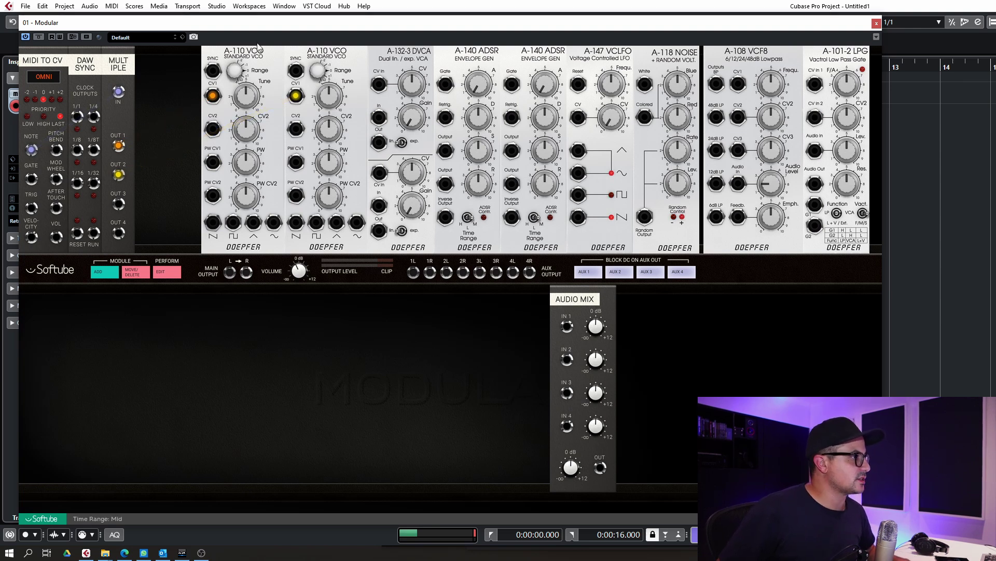
Slide the first VCO left and slot Audio Mix into the rack right after the second VCO
click(136, 271)
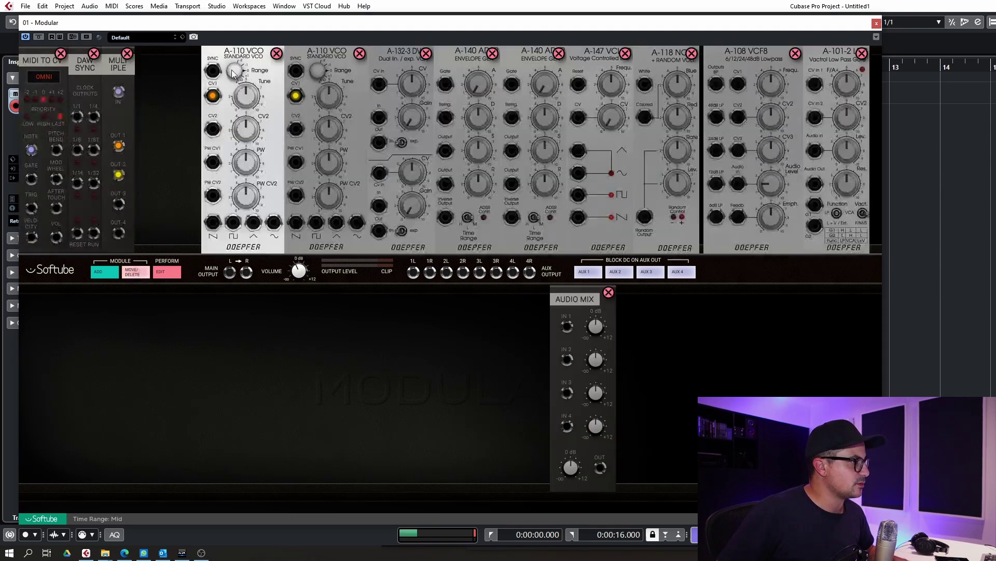
mouse_move(251, 61)
mouse_down()
mouse_move(187, 61)
mouse_move(322, 60)
mouse_move(265, 55)
mouse_up()
drag(576, 299, 328, 62)
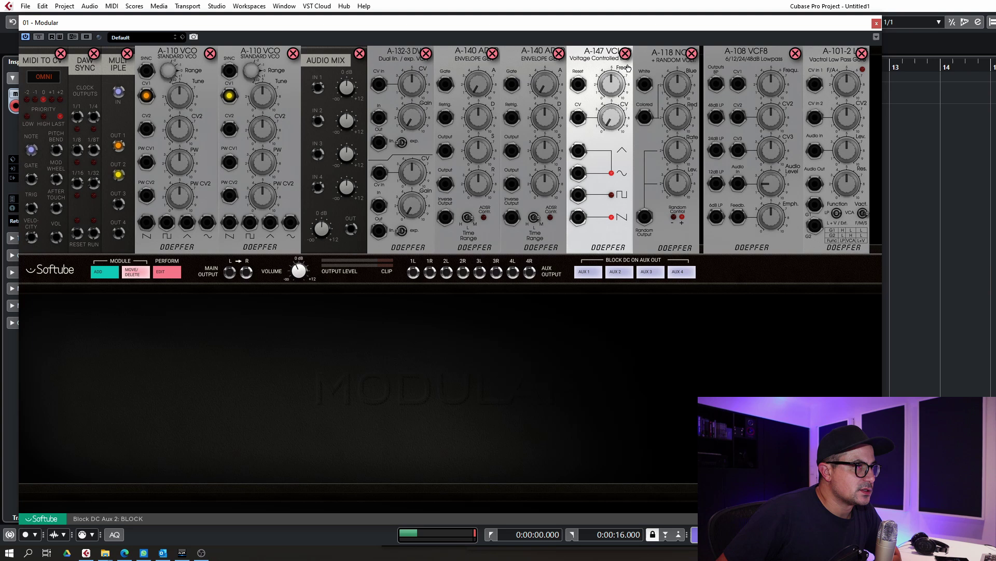
Patch VCO 1 saw and square and VCO 2 saw into Audio Mix IN 1–3, and Audio Mix OUT into the DVCA
click(104, 272)
click(104, 272)
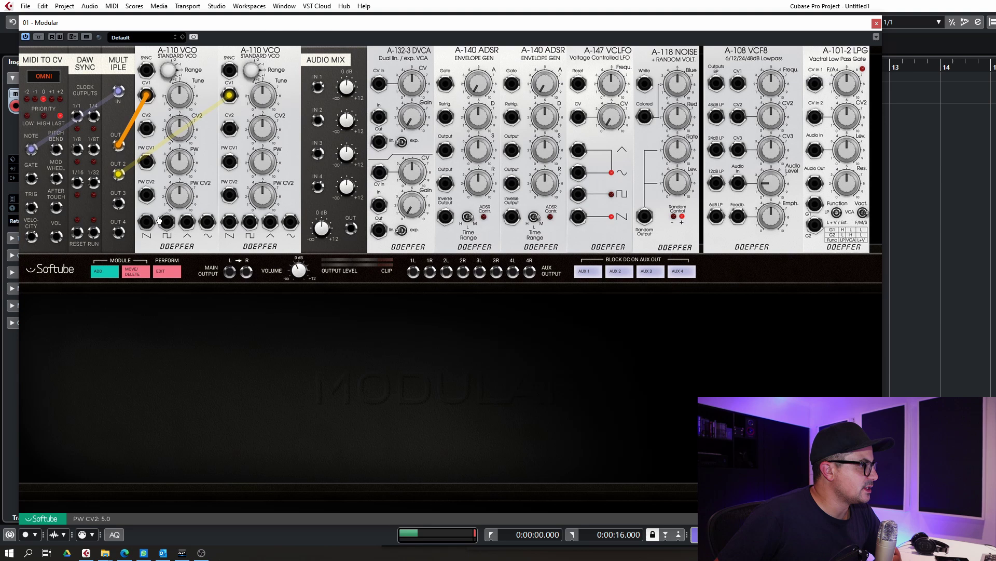
drag(149, 224, 316, 89)
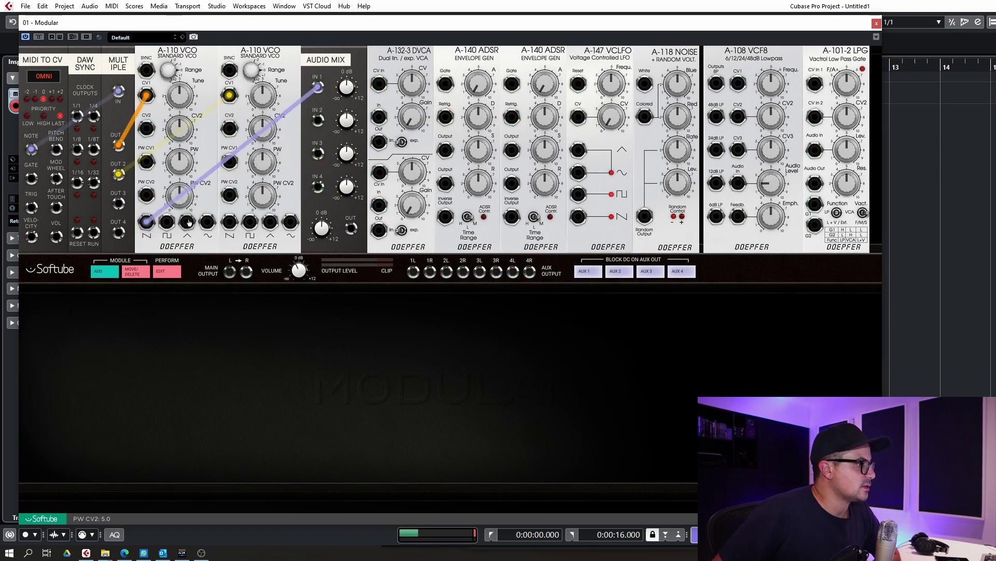
mouse_move(160, 225)
mouse_down()
mouse_move(267, 207)
mouse_move(318, 120)
mouse_up()
drag(229, 233, 318, 187)
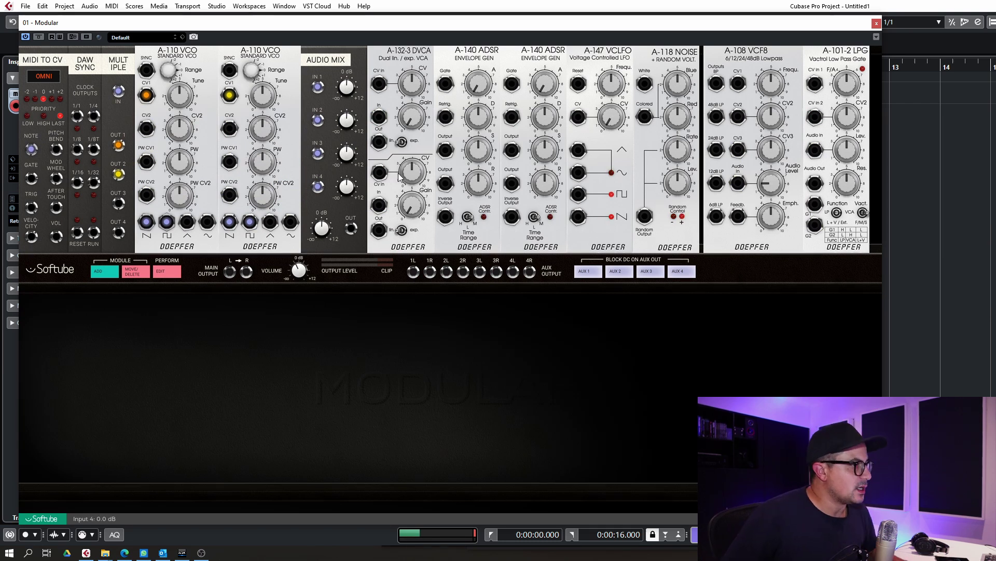
drag(351, 228, 379, 118)
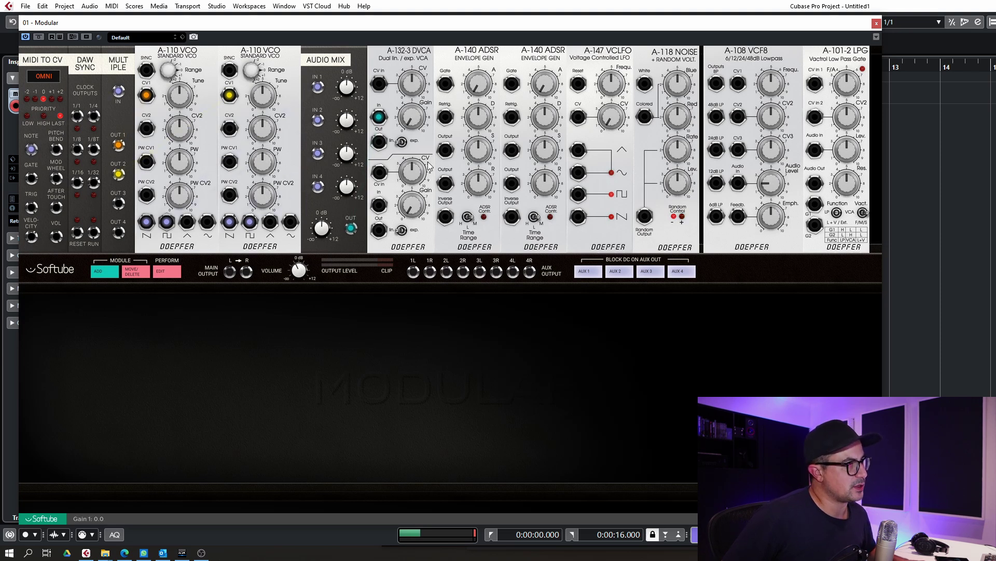
Cable MIDI Gate to the A-140 ADSR Gate, ADSR output to DVCA CV In, and DVCA Out to Main Output
drag(446, 84, 31, 178)
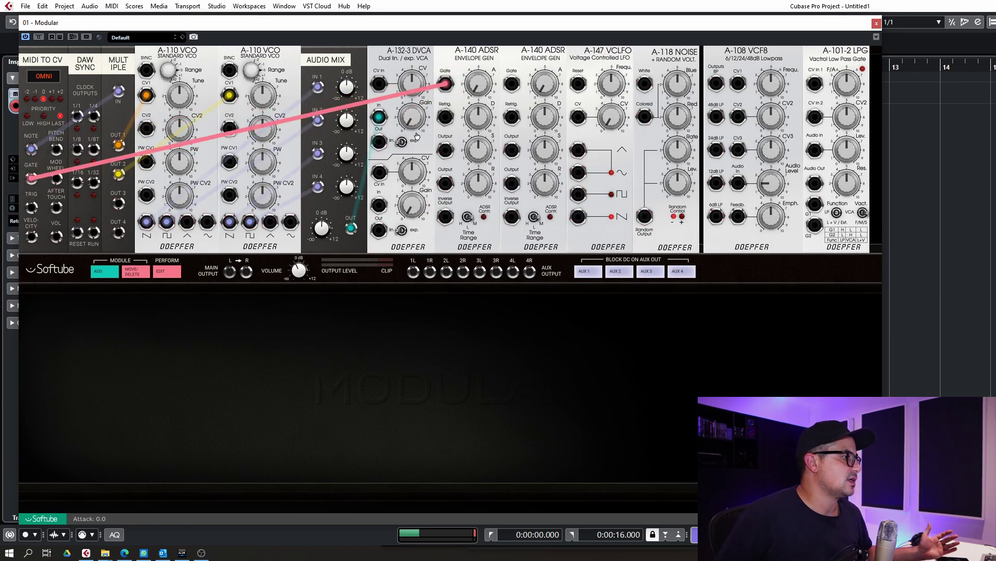
drag(31, 178, 512, 83)
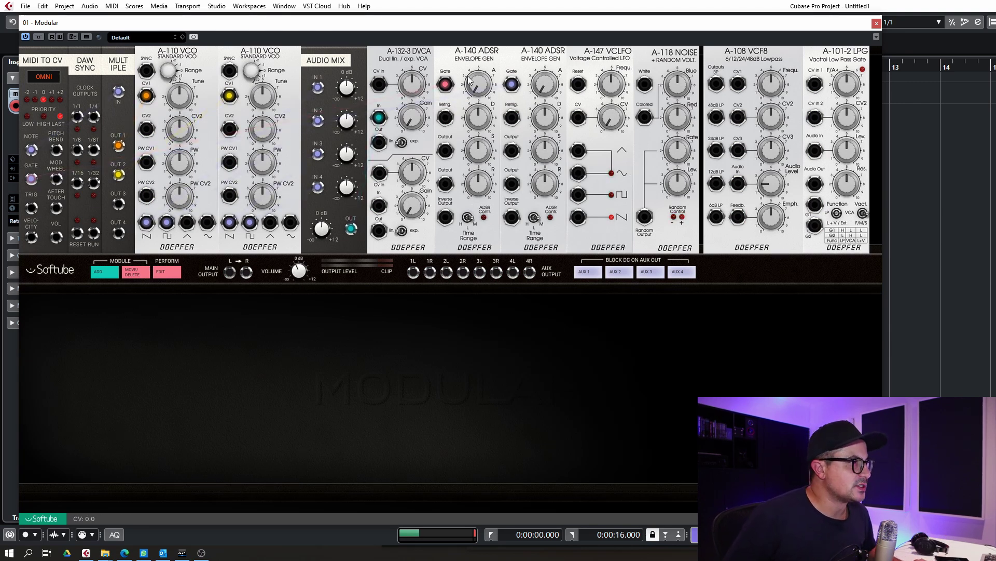
drag(445, 151, 382, 84)
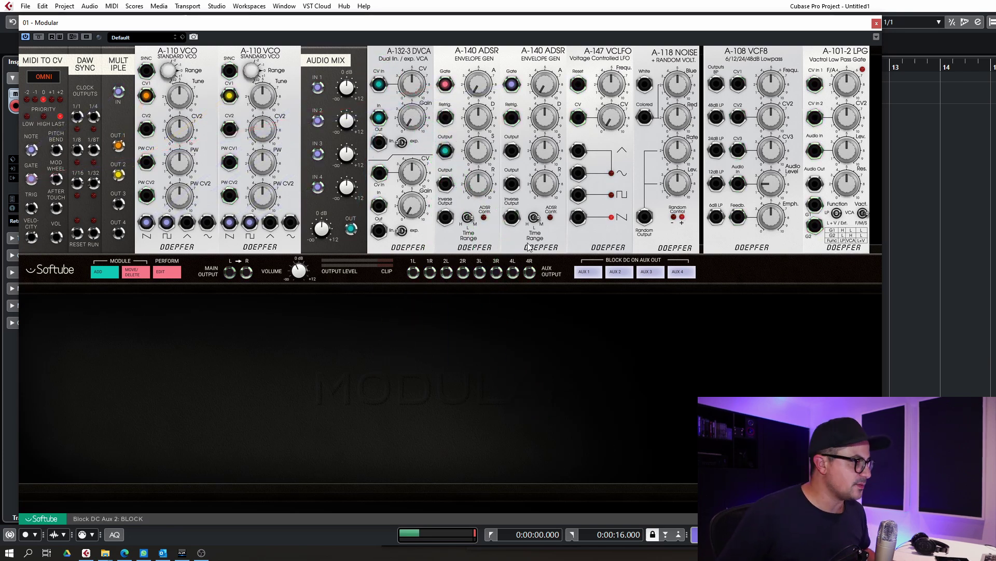
drag(379, 141, 230, 272)
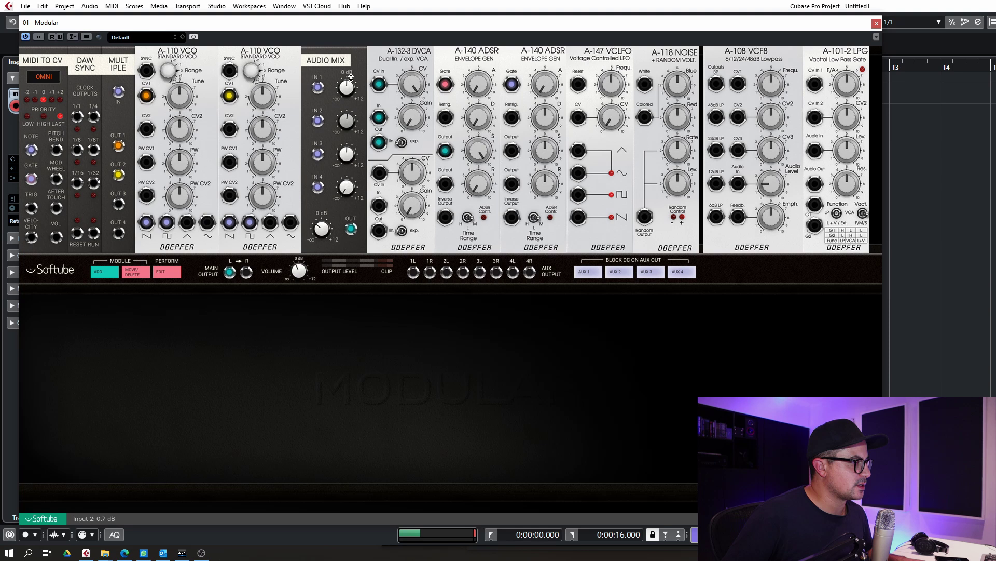
Raise Audio Mix input 2 slightly, turn input 4 down to -Inf dB and lower input 3 a little
drag(351, 81, 350, 80)
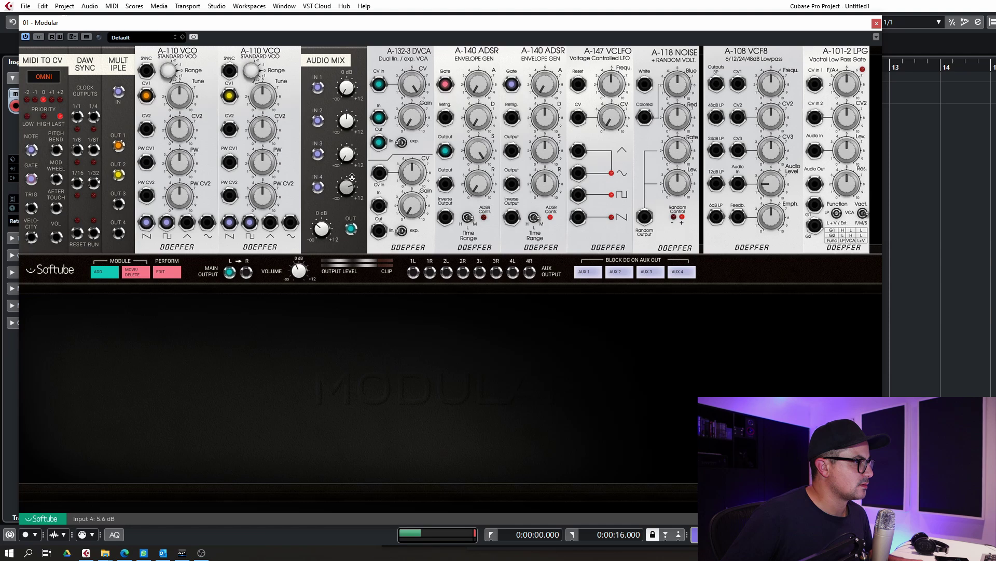
drag(347, 188, 351, 199)
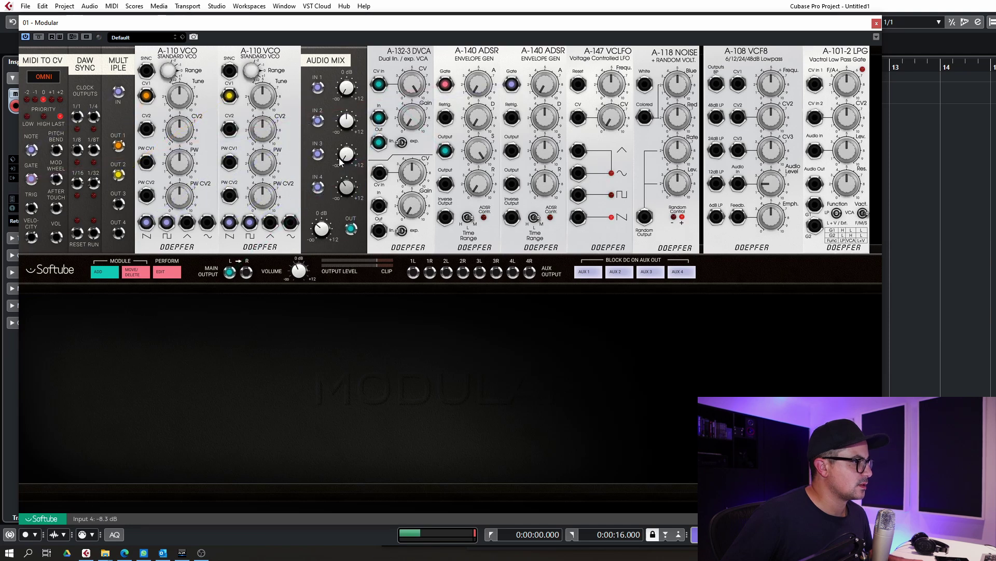
drag(346, 153, 347, 156)
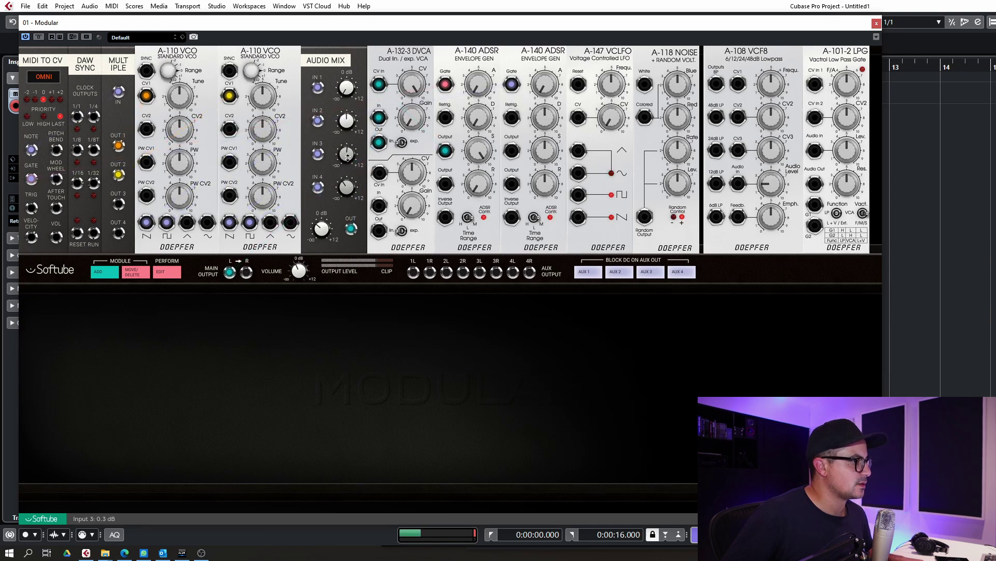
Move the A-147 VCLFO to the lower row and patch its sine output into the second VCO's PW CV2
click(163, 273)
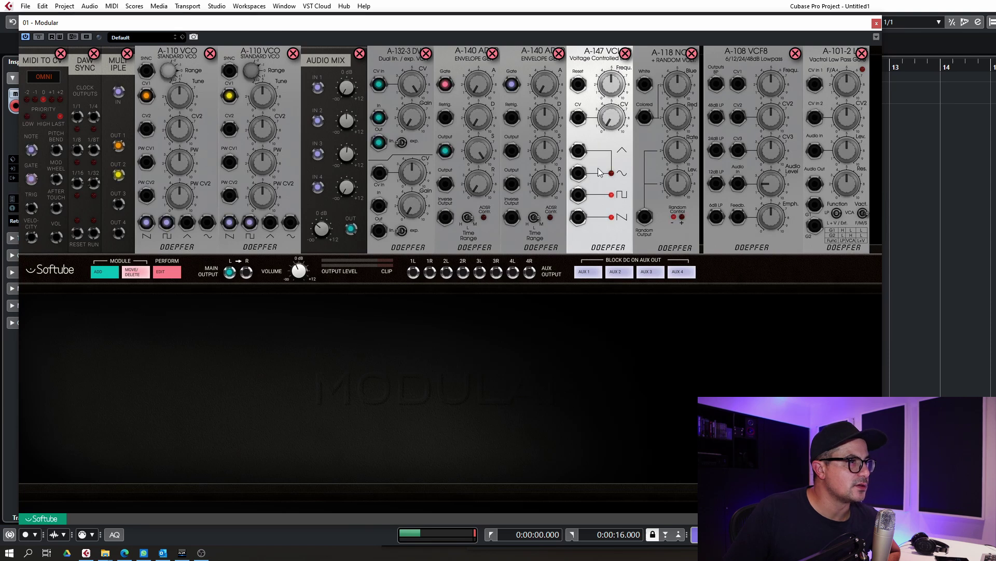
drag(610, 152, 64, 373)
click(117, 275)
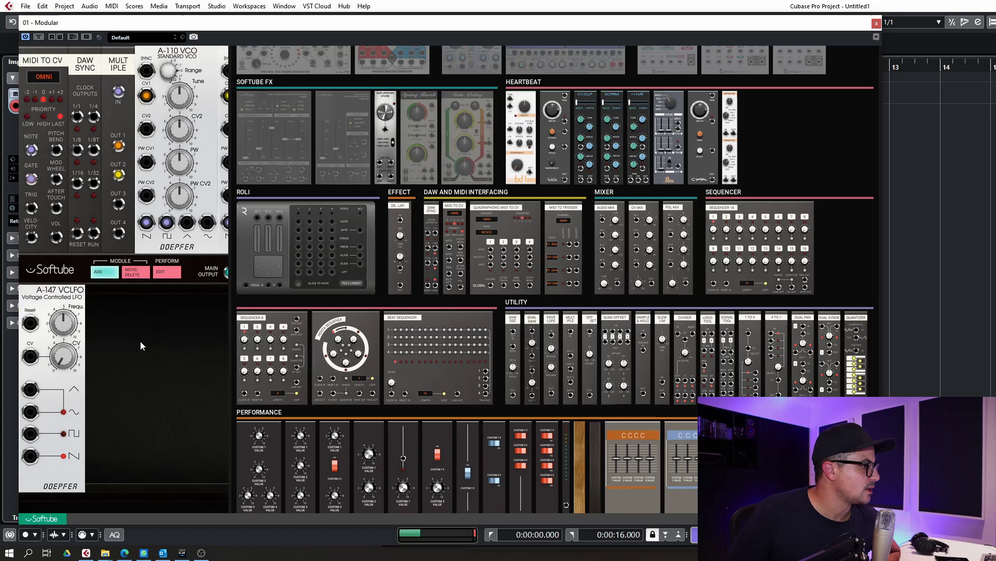
click(115, 275)
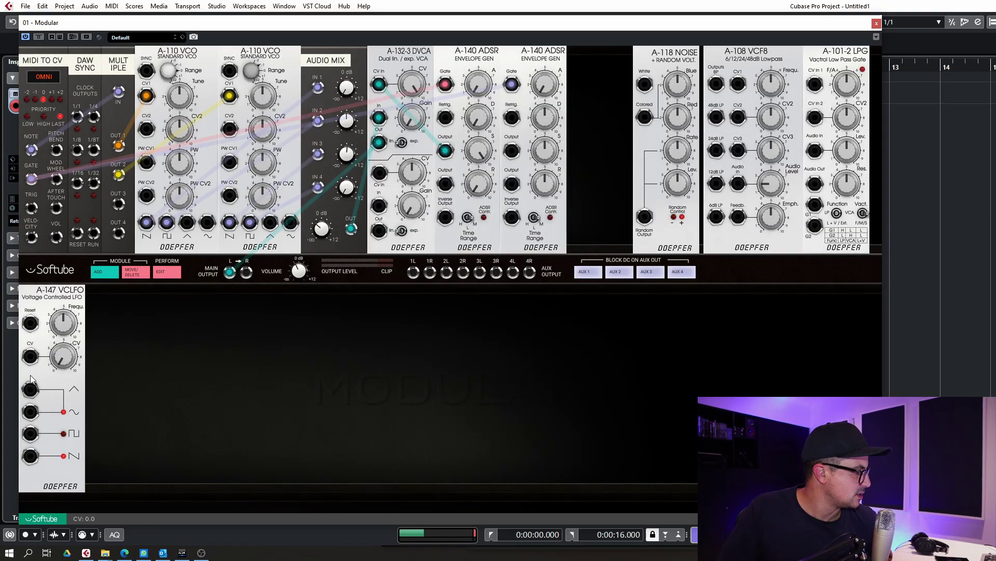
drag(30, 414, 228, 197)
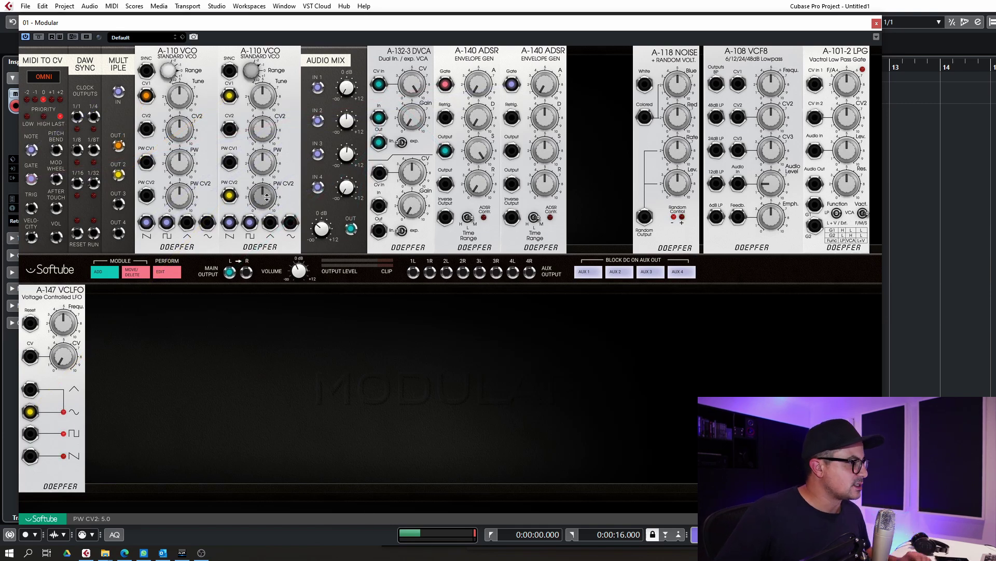
Move the LFO modulation from the second VCO's PW CV2 to the first VCO's, and slow the LFO to 4.0
drag(267, 197, 278, 157)
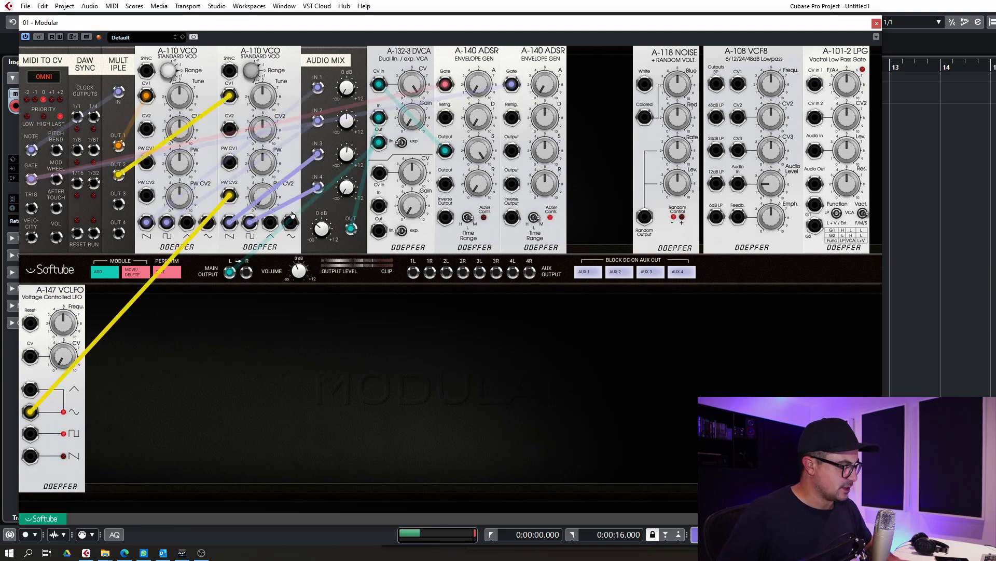
drag(229, 195, 148, 196)
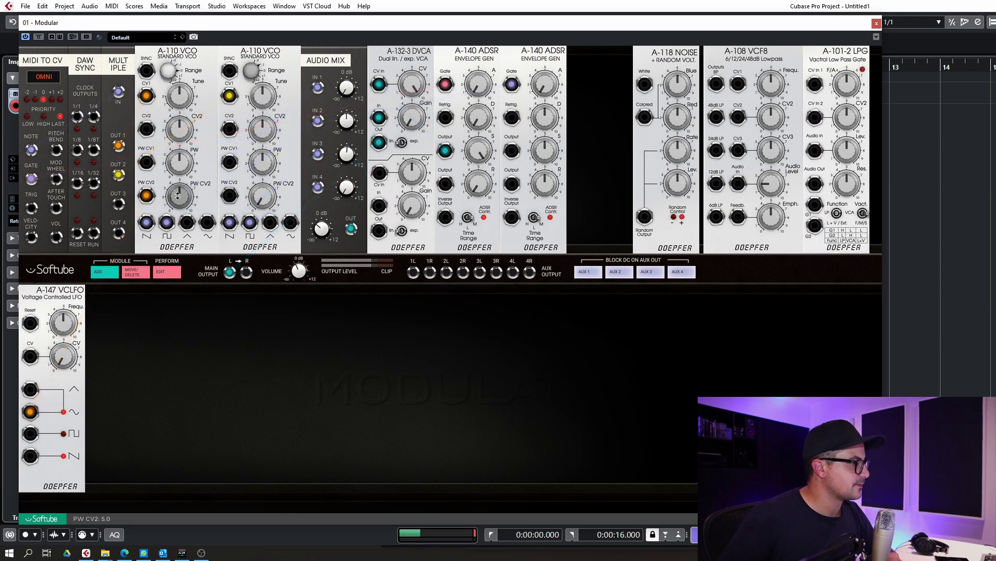
drag(178, 195, 179, 205)
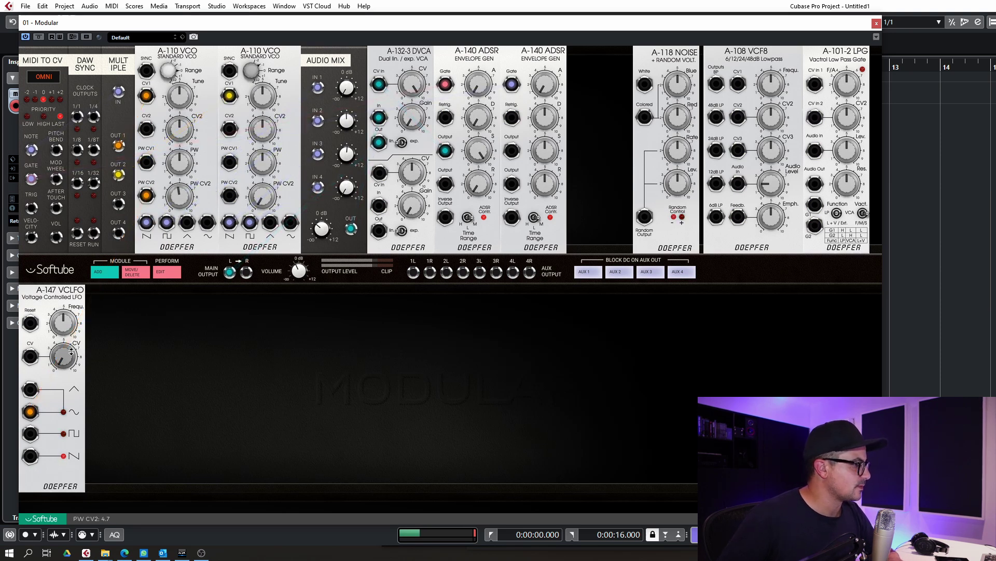
mouse_move(69, 328)
mouse_down()
mouse_move(68, 337)
mouse_move(70, 317)
mouse_up()
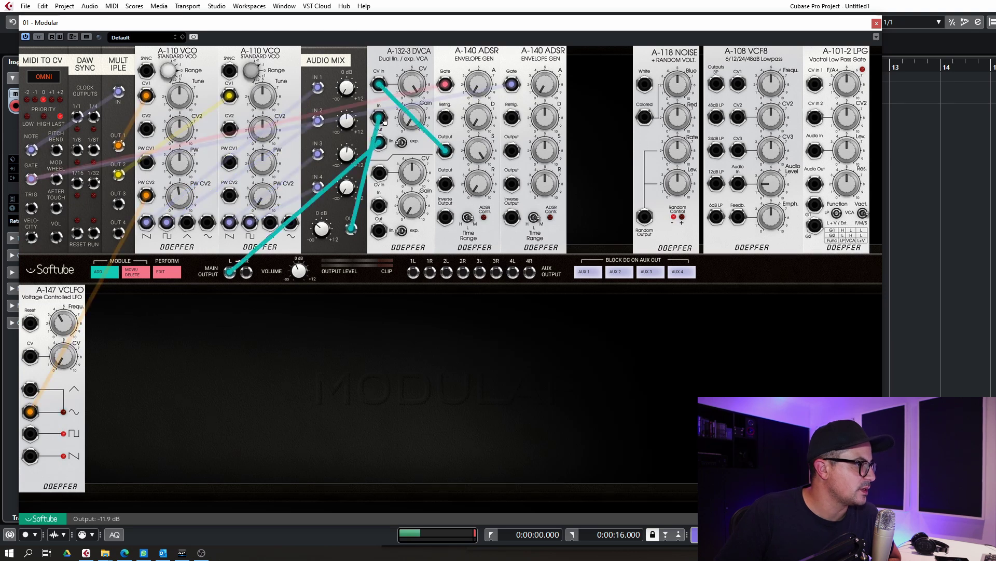
Route the DVCA to the main left output, delete the A-118 Noise module, and slide VCF8 into the gap
mouse_move(349, 230)
mouse_down()
mouse_move(340, 307)
mouse_move(453, 318)
mouse_move(341, 233)
mouse_up()
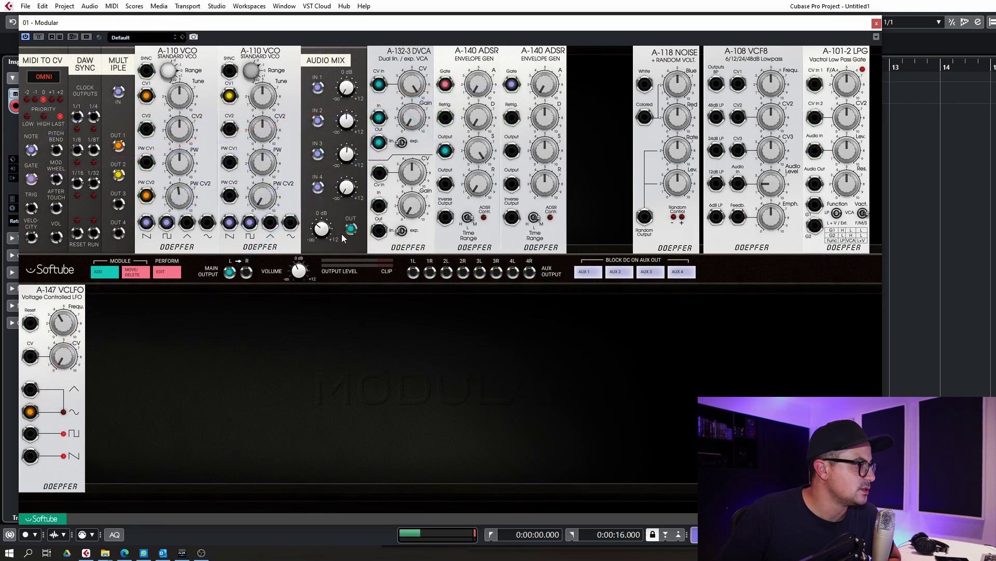
drag(379, 142, 737, 184)
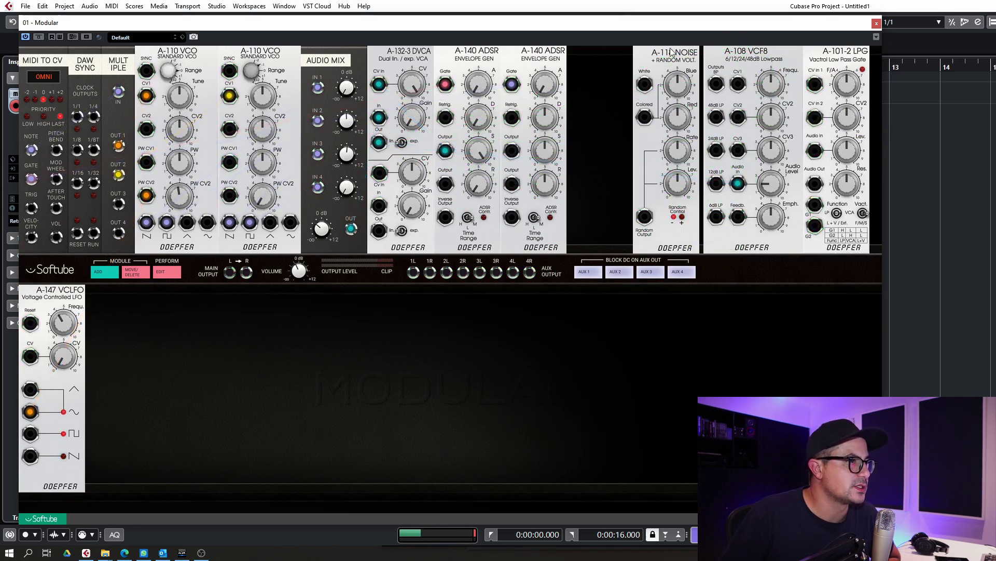
click(132, 271)
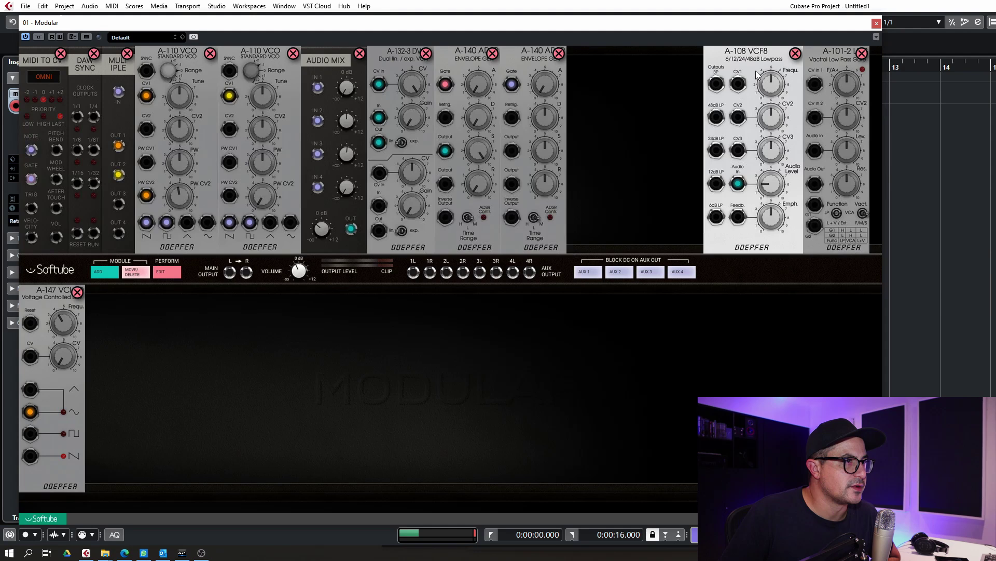
drag(750, 75, 625, 143)
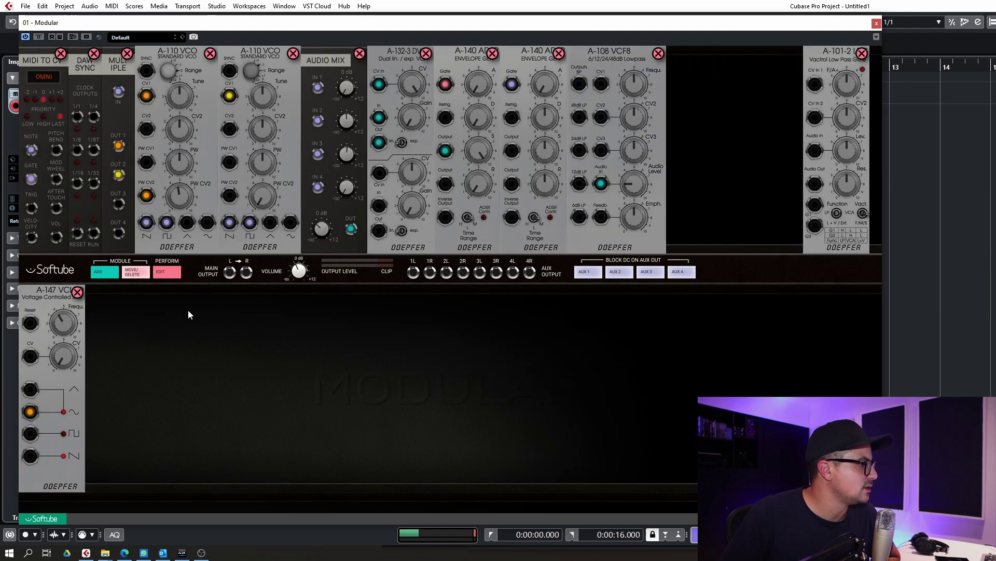
click(128, 273)
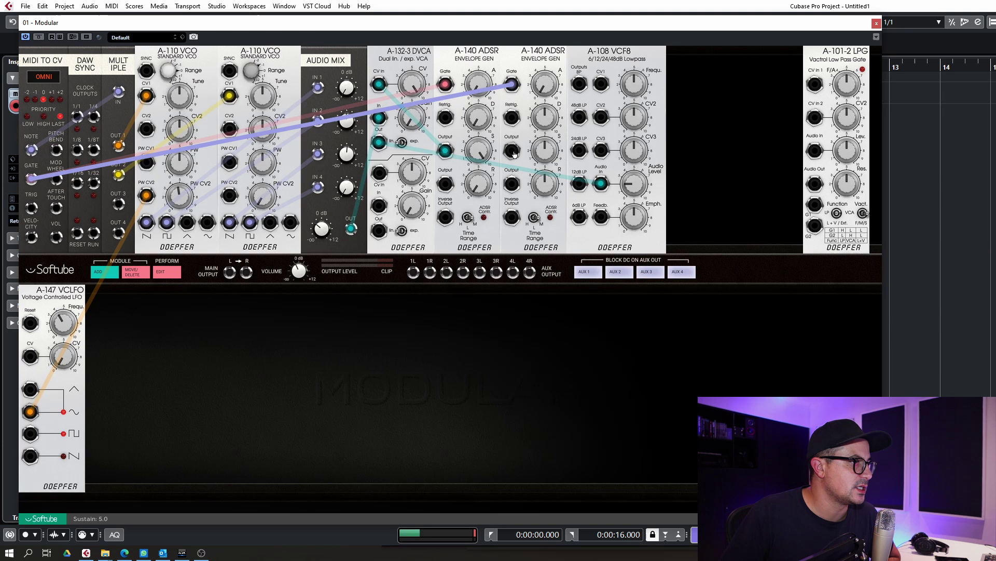
Patch the ADSR output to VCF8 CV2 and the 24dB lowpass to the main output, with cutoff at 0.0
drag(515, 154, 603, 124)
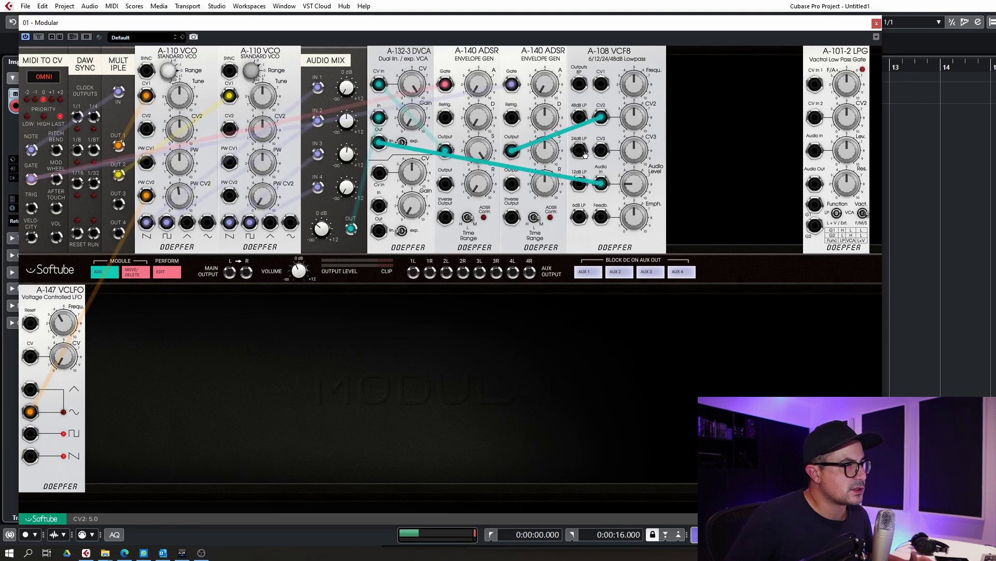
drag(585, 154, 231, 272)
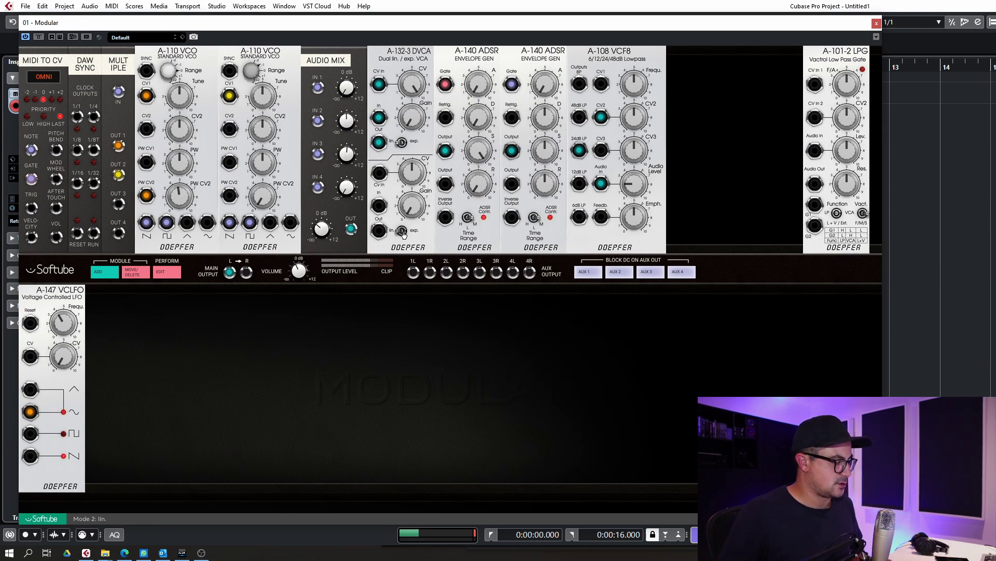
mouse_move(631, 84)
mouse_down()
mouse_move(624, 113)
mouse_move(626, 88)
mouse_up()
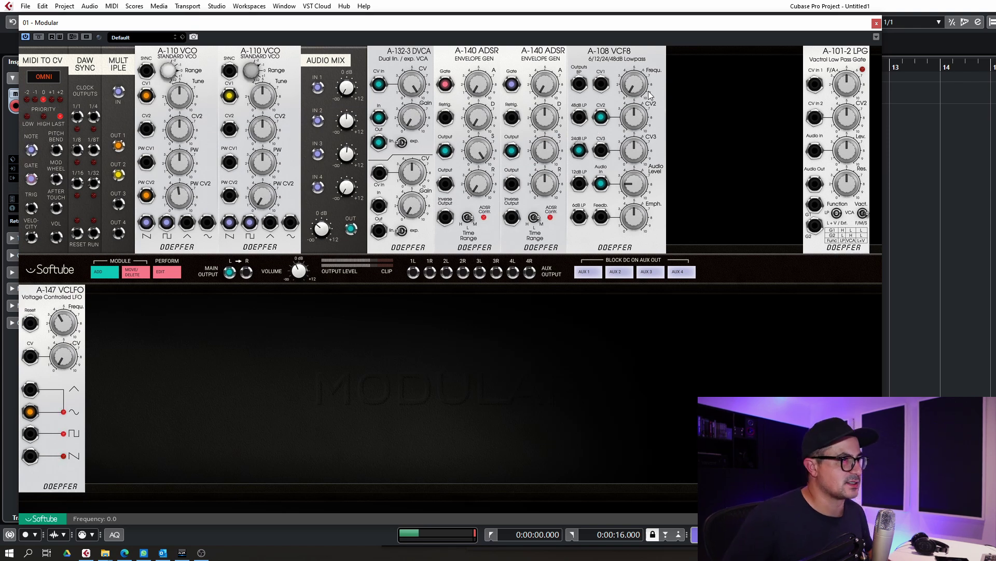
Set VCF8 CV2 to 6.2 and give the second envelope Decay 4.2 and Sustain 0.7
drag(637, 108, 637, 95)
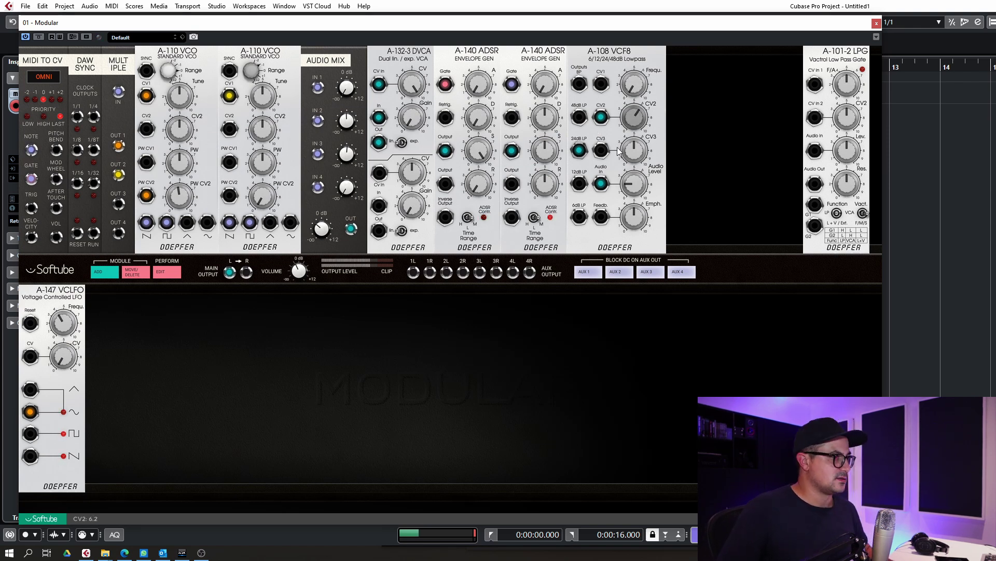
drag(545, 151, 546, 202)
click(548, 121)
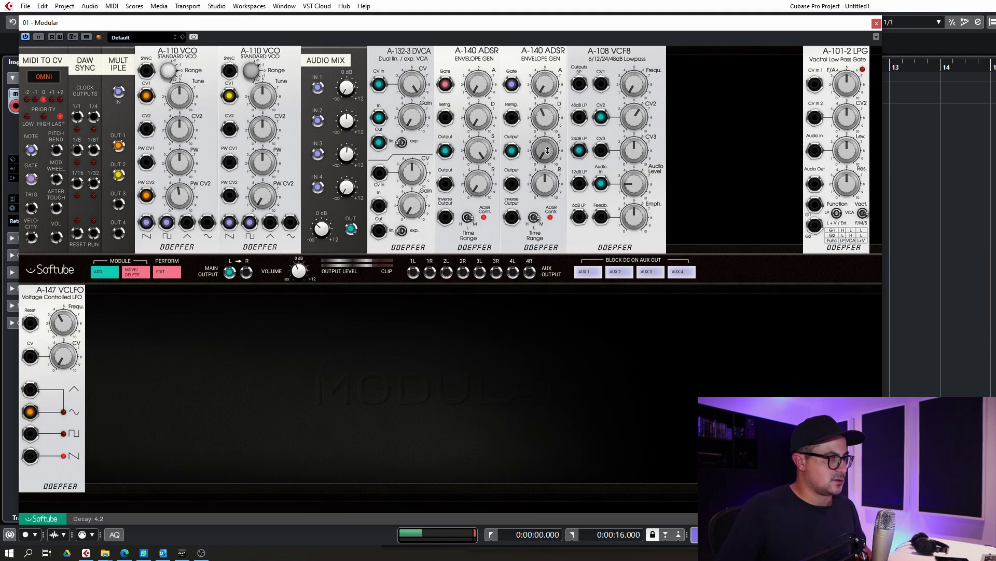
drag(545, 151, 545, 148)
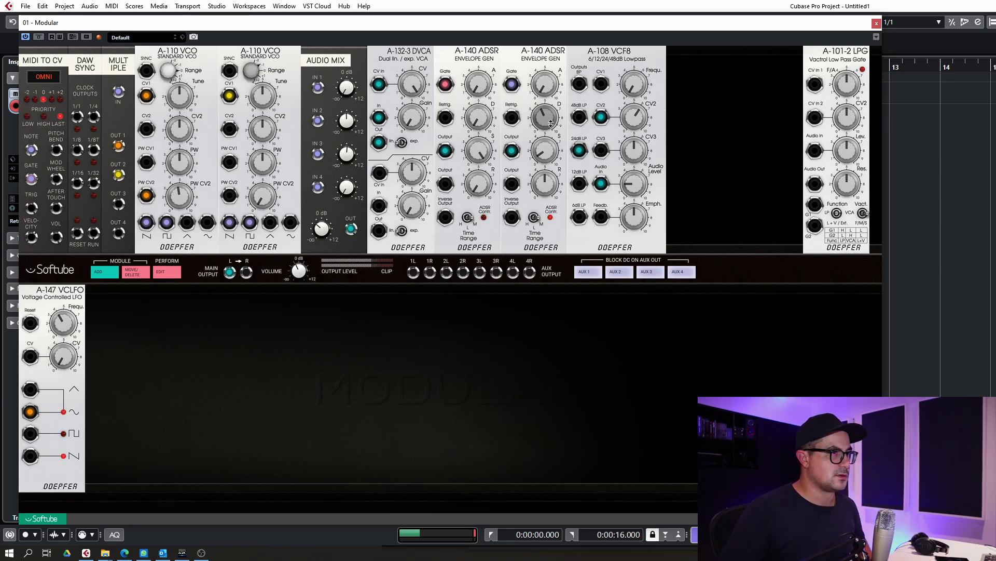
Draw a one-bar part on Modular 01 and open it in the Key Editor with Step Input on a 1/16 grid
key(Escape)
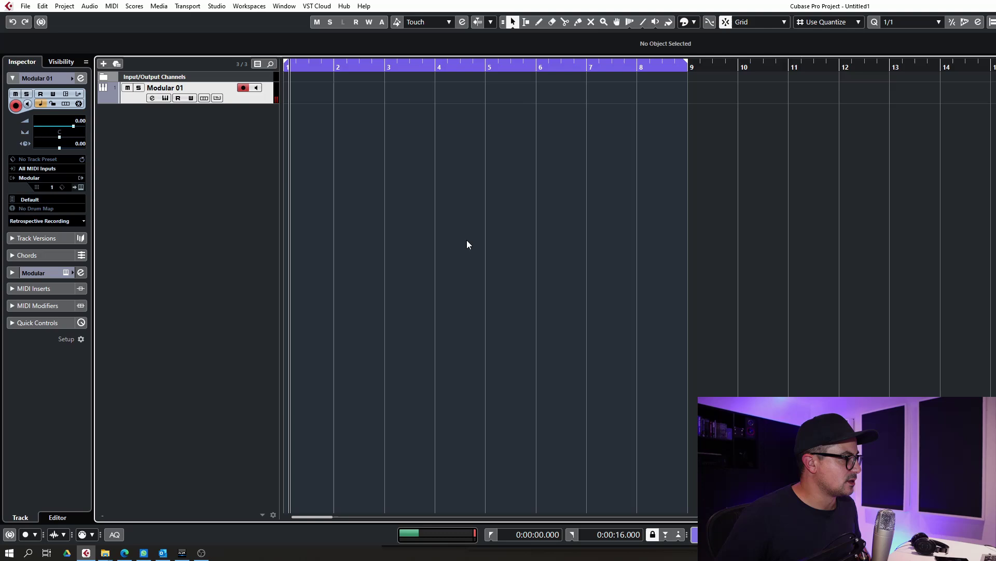
drag(292, 94, 329, 99)
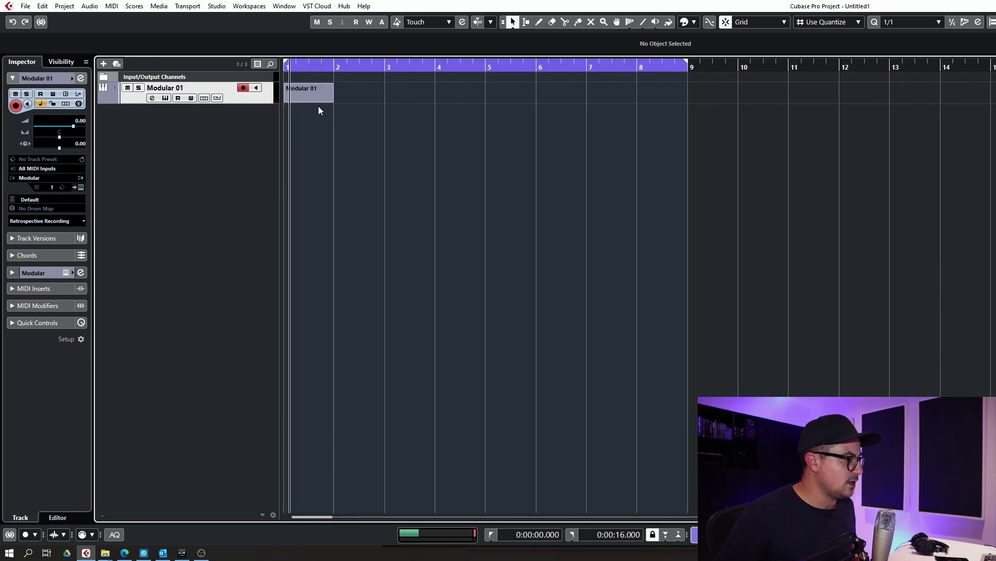
double_click(293, 92)
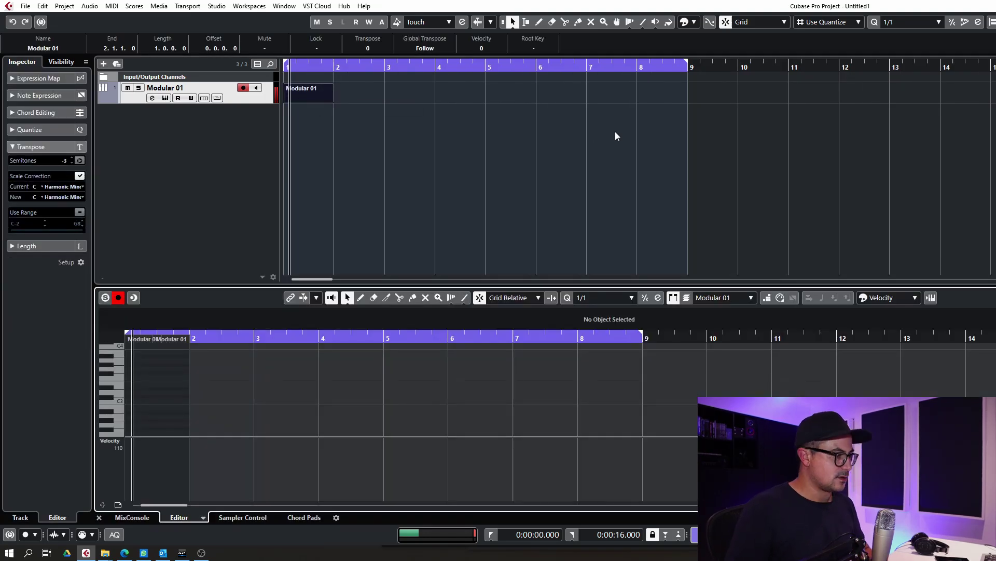
click(767, 298)
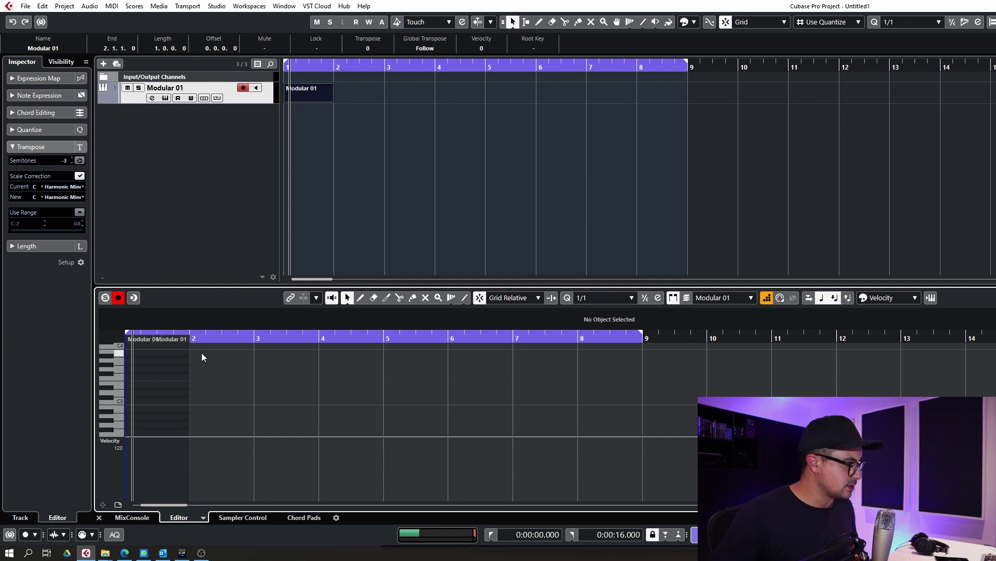
key(6)
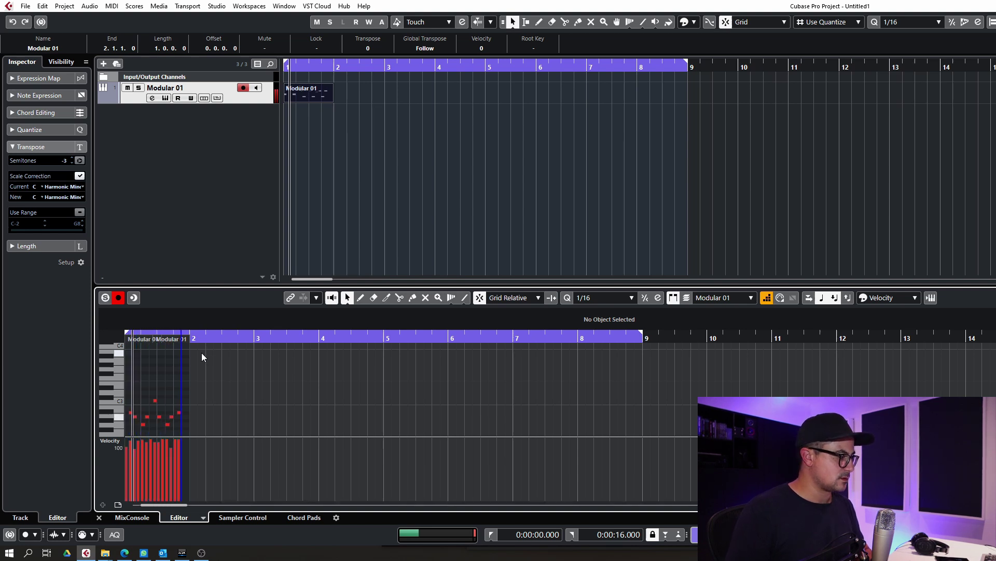
Repeat the one-bar bass part with Ctrl+D from bar 1 through bar 9
click(446, 146)
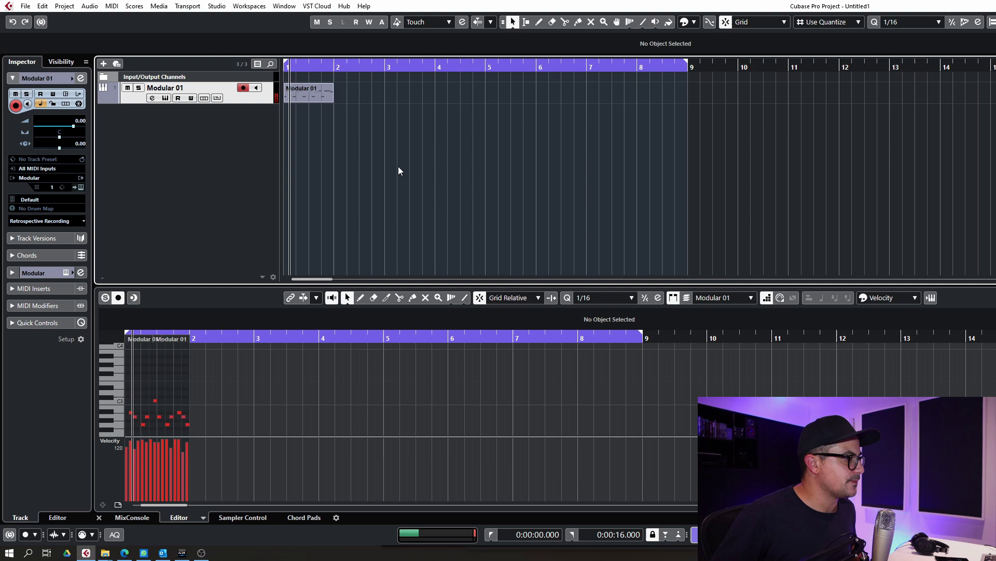
click(310, 92)
key(ctrl+d)
key(ctrl+d)
key(ctrl+d)
key(ctrl+d)
key(ctrl+d)
key(ctrl+d)
key(ctrl+d)
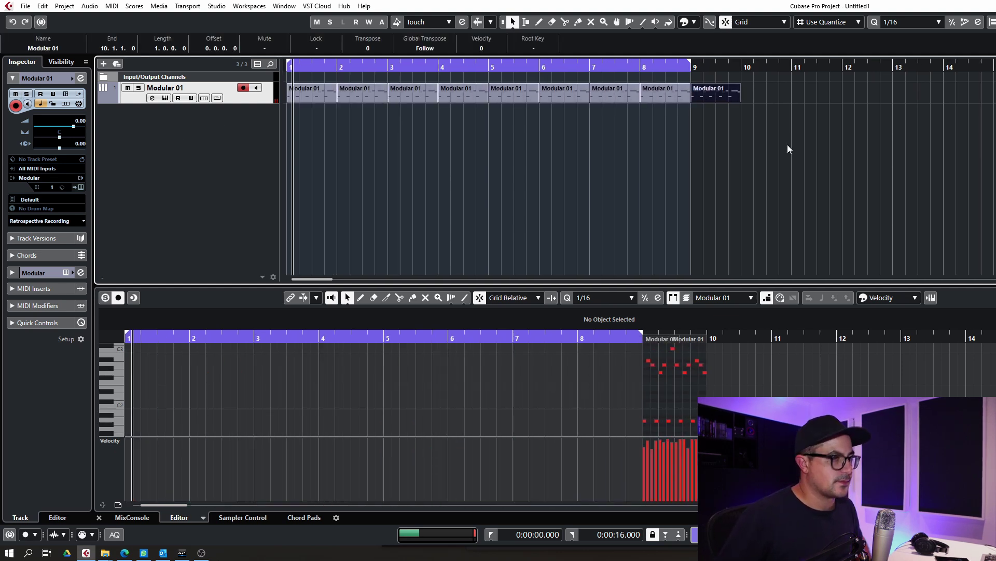
Deselect all parts, zoom out with G, and raise the VCF8 cutoff to 3.0 in the Modular window
click(787, 144)
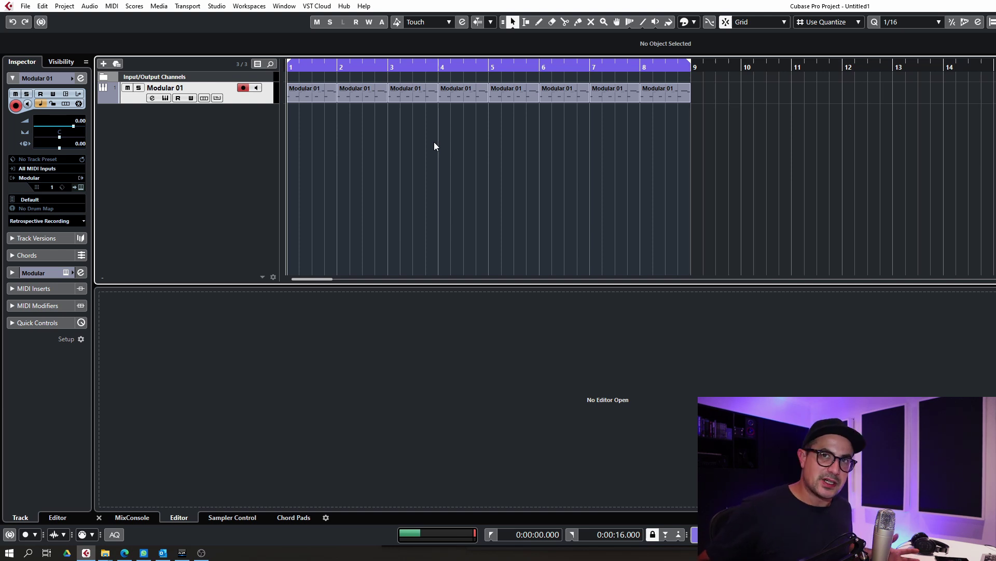
key(g)
key(g)
key(g)
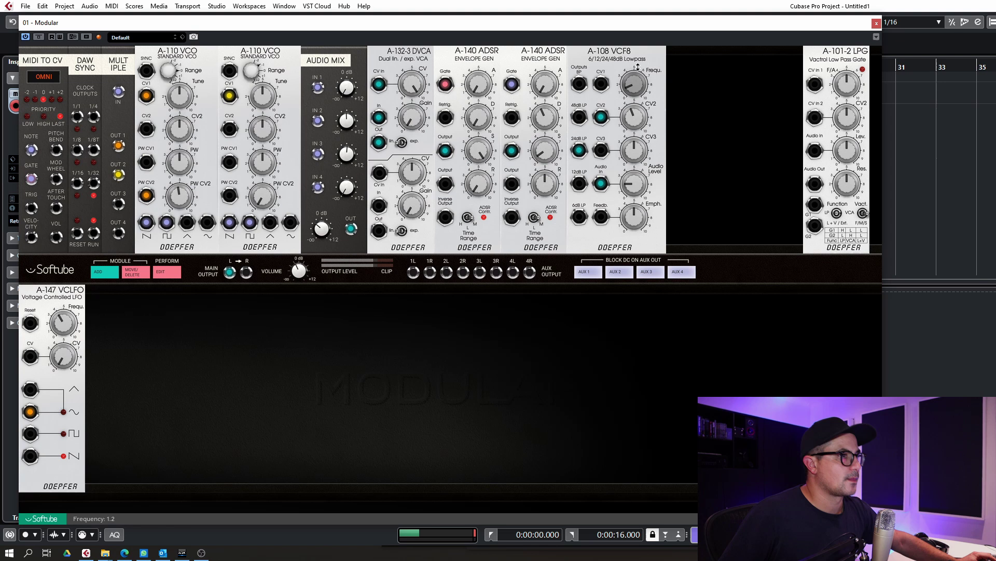
scroll(634, 74, up, 2)
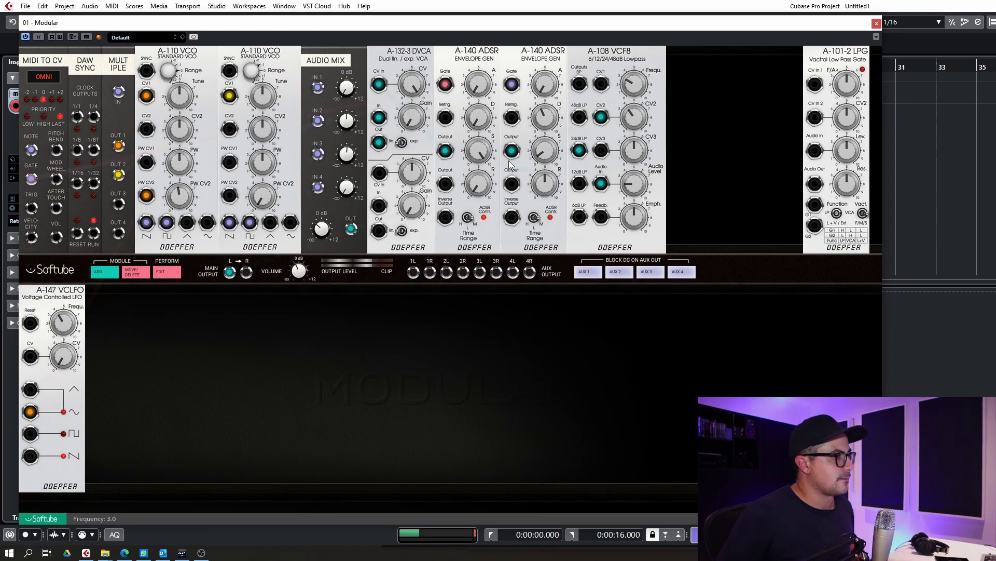
click(876, 24)
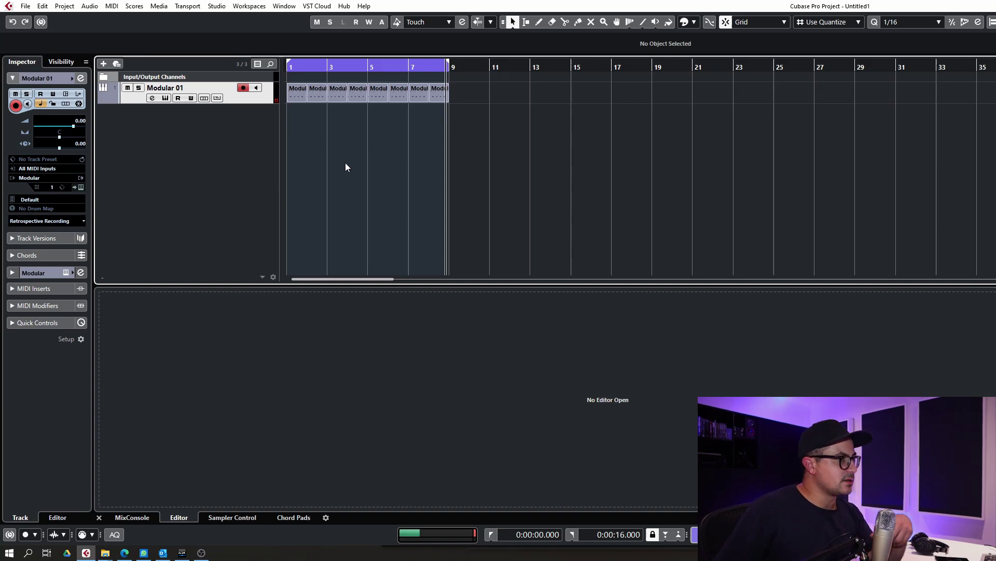
Load ValhallaDelay into Modular 01's first insert slot from the channel settings
click(171, 101)
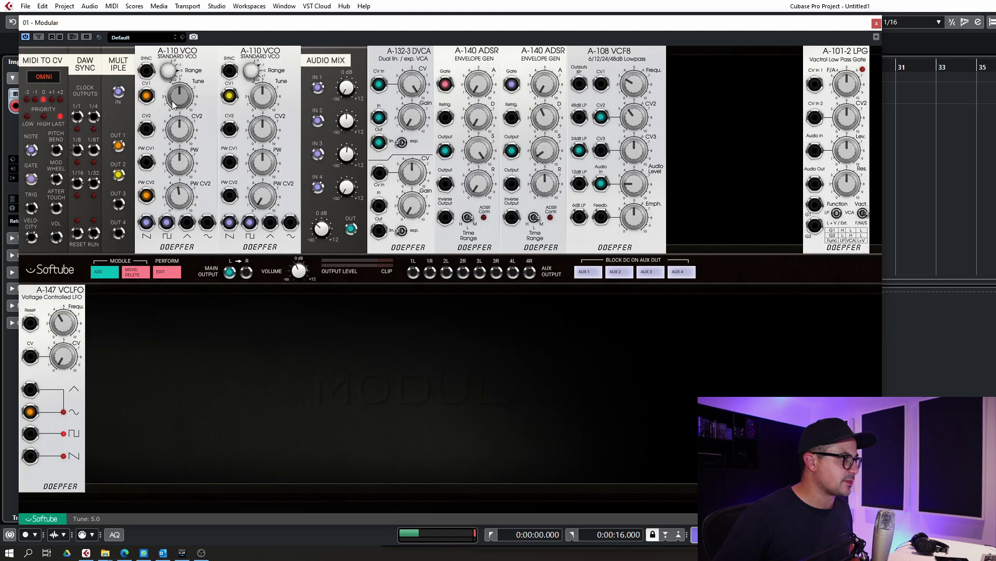
key(ctrl+w)
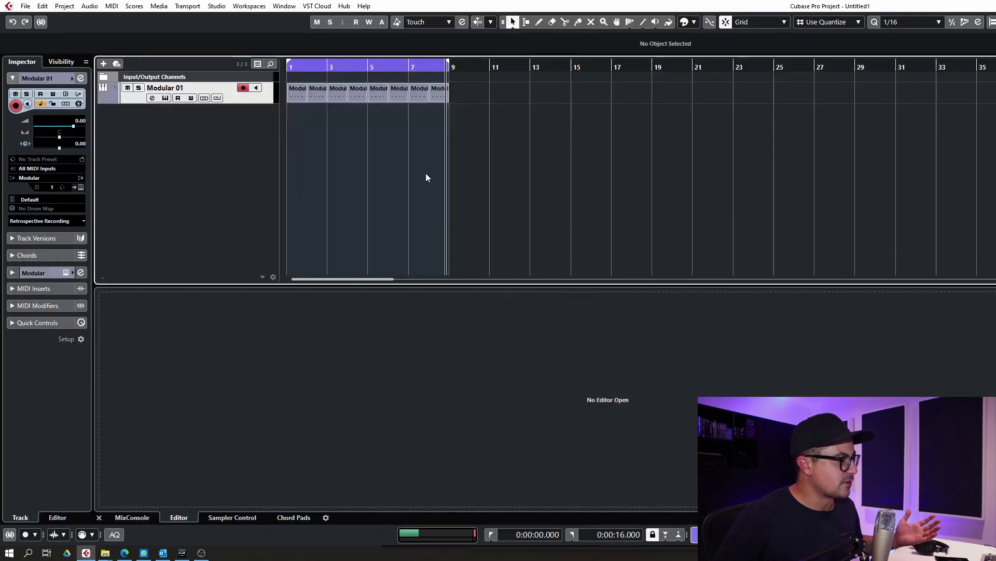
click(152, 99)
click(364, 193)
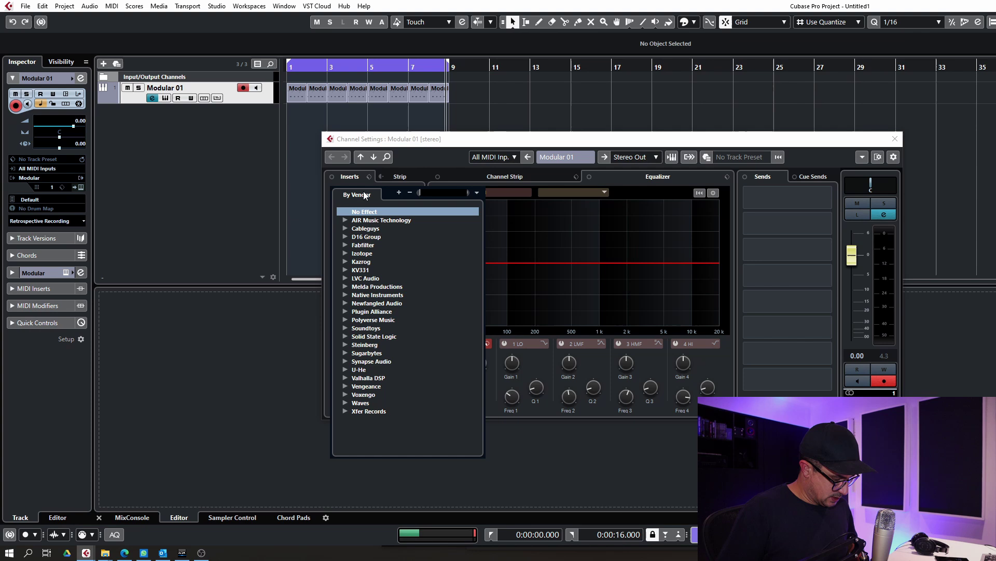
key(Escape)
drag(454, 139, 606, 139)
key(ctrl+w)
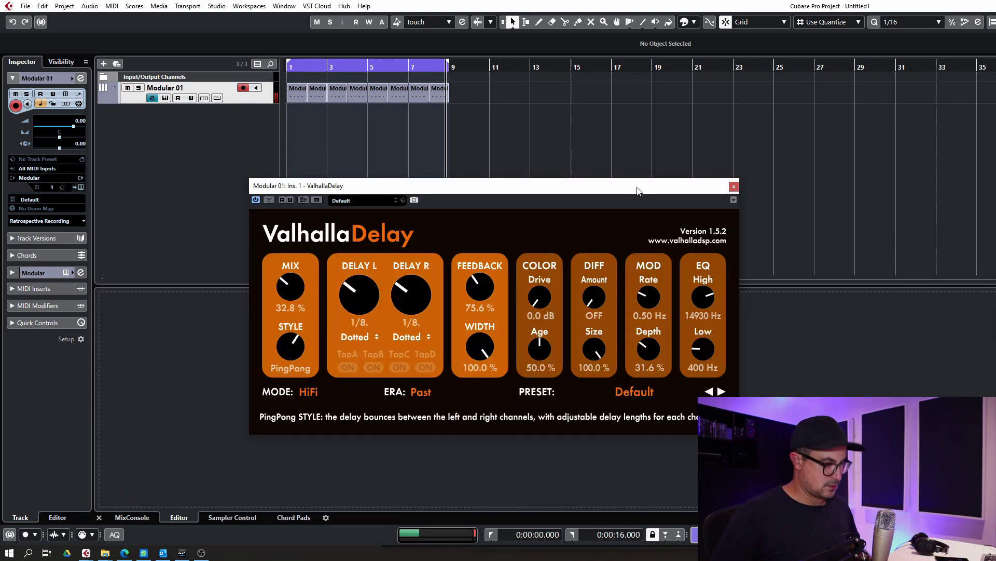
Set ValhallaDelay to BBD mode with the mix at 36.4%
scroll(291, 287, down, 3)
click(308, 392)
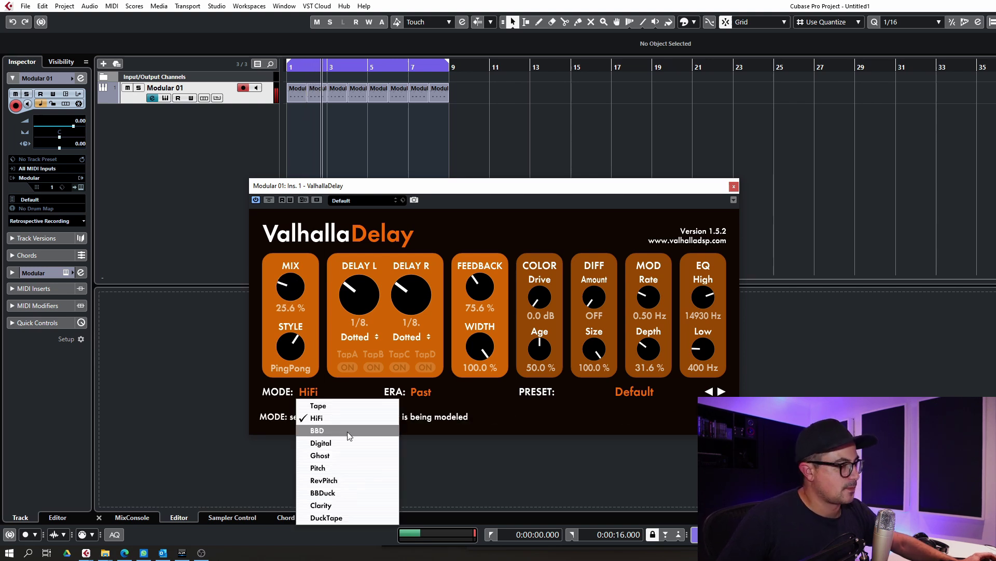
click(349, 431)
scroll(297, 269, up, 4)
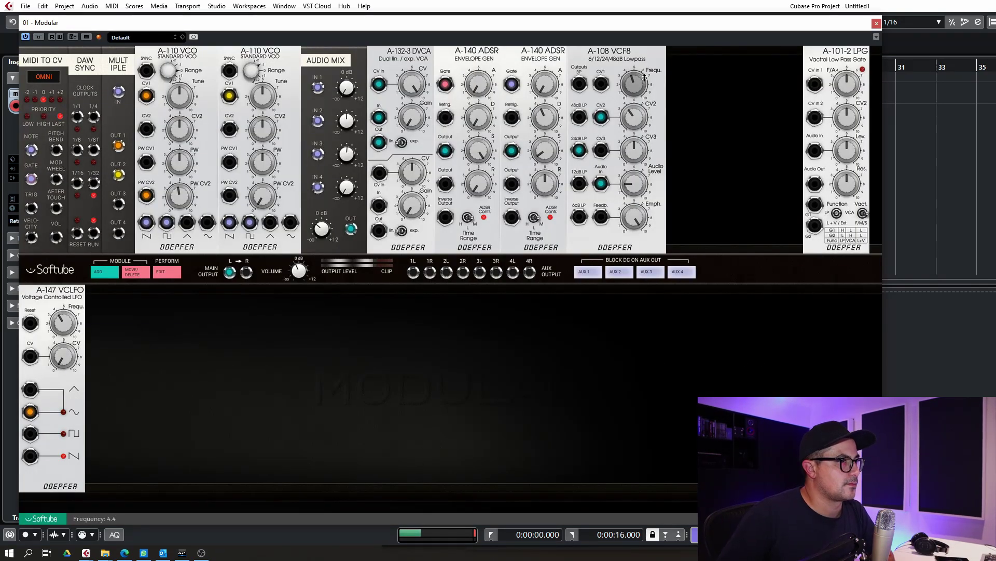
Lower the VCF8 cutoff slightly and add a second A-147 VCLFO to the rack
drag(645, 87, 639, 254)
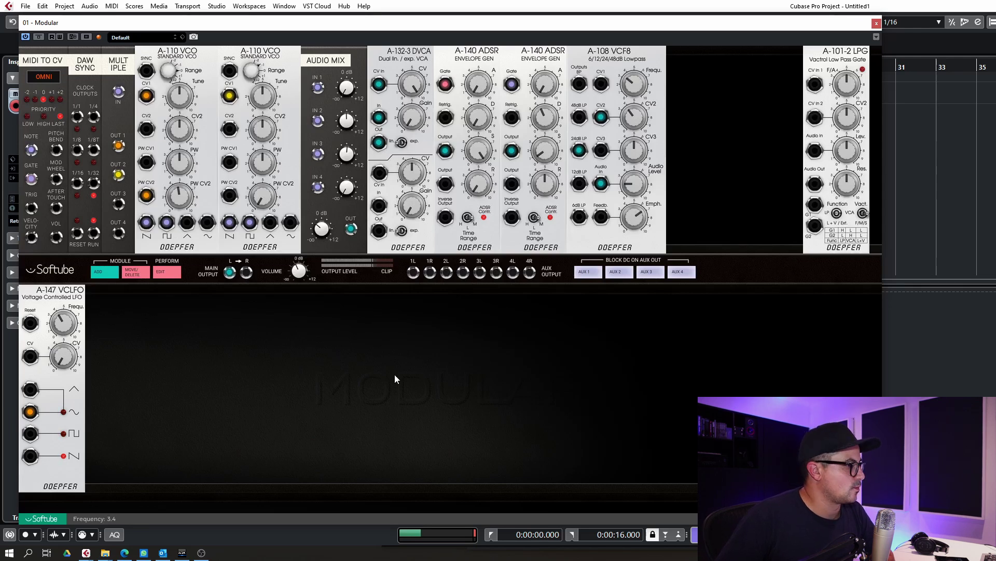
click(102, 275)
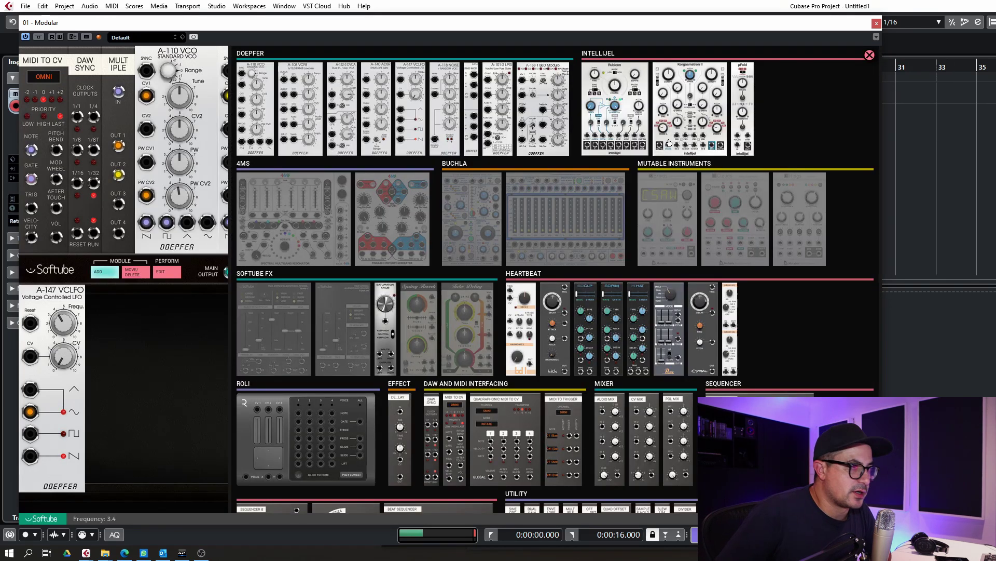
scroll(674, 311, down, 4)
scroll(693, 326, up, 4)
mouse_move(693, 326)
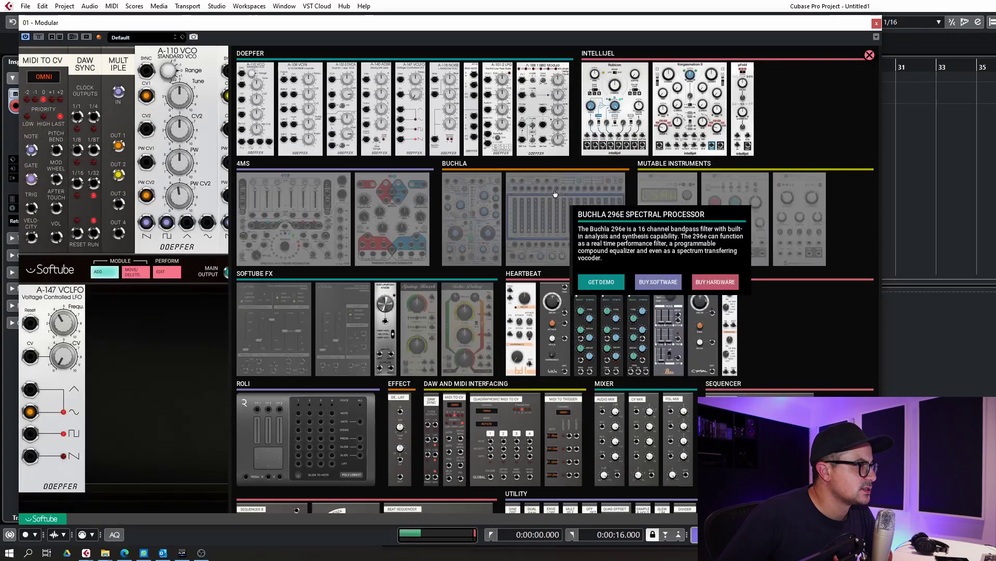
click(421, 83)
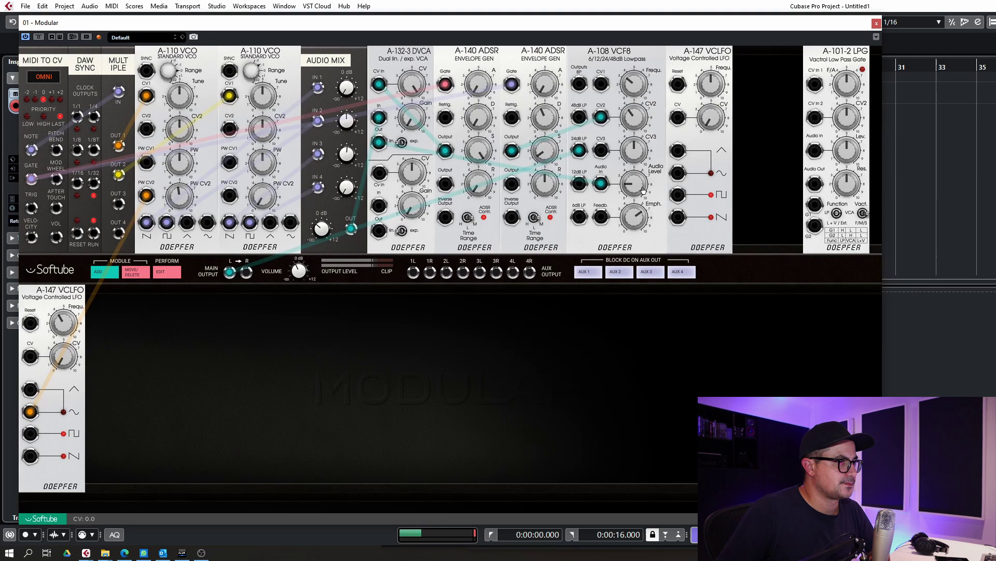
Move the second A-147 VCLFO into the lower row beside the first one
click(135, 271)
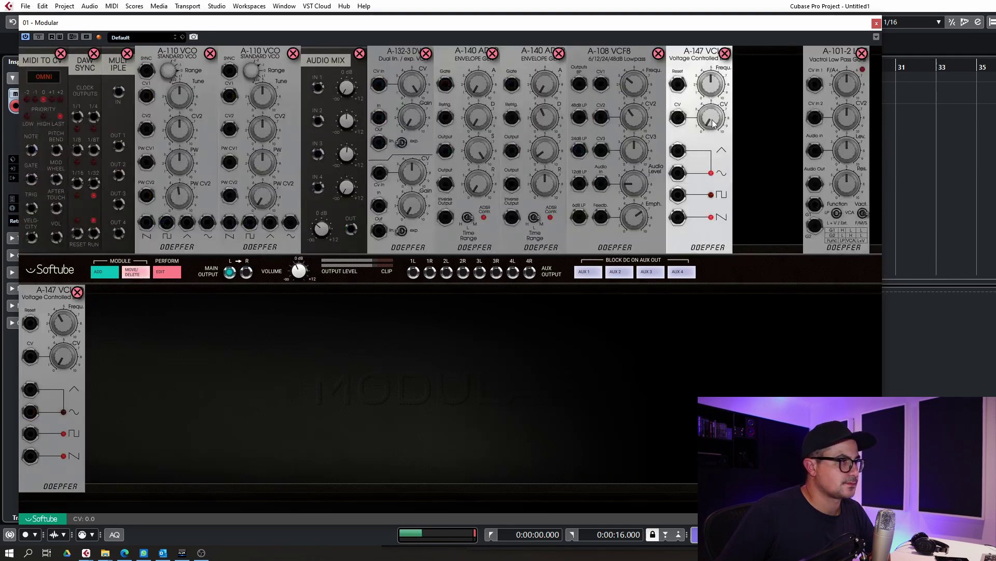
drag(711, 121, 130, 359)
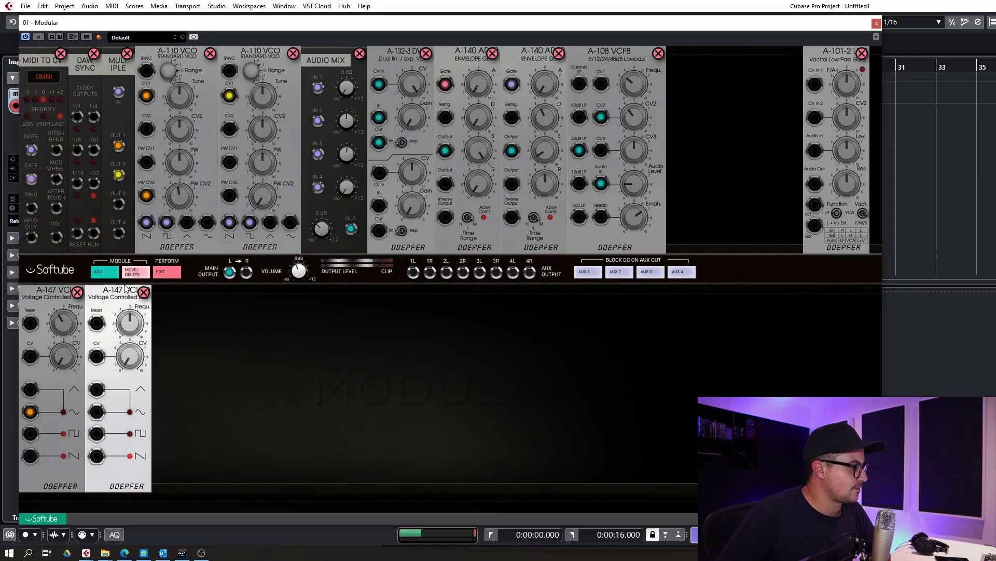
click(151, 361)
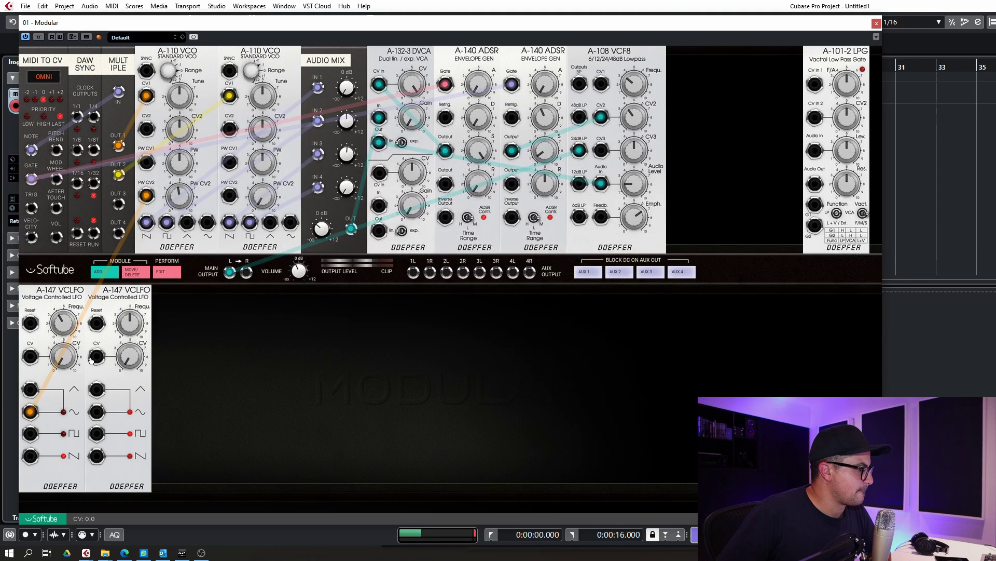
Cable the second A-147 VCLFO's sine output to the VCF8 CV3 input
drag(94, 415, 639, 158)
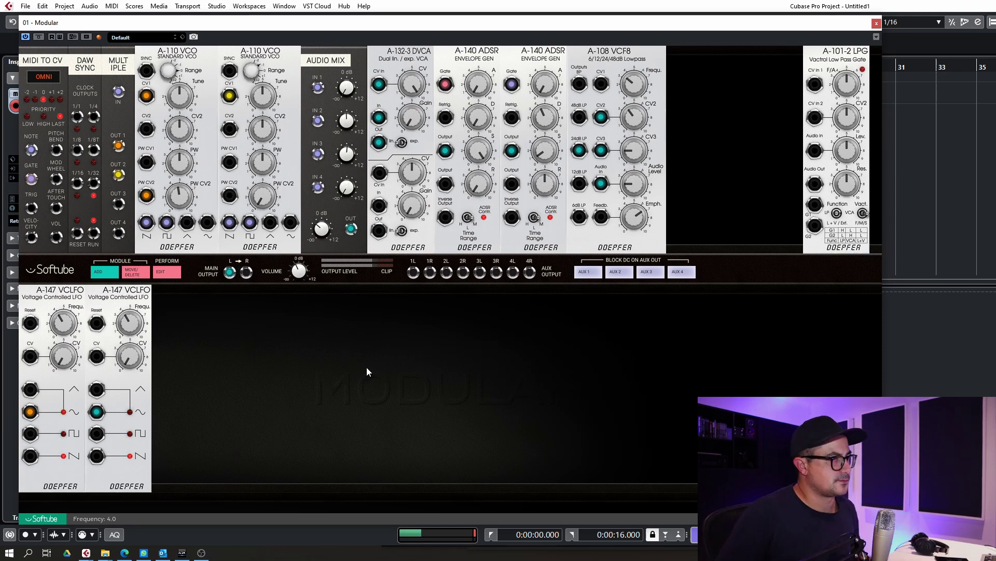
Add a DAW Sync module and then a Sample & Hold module from the module browser
click(97, 271)
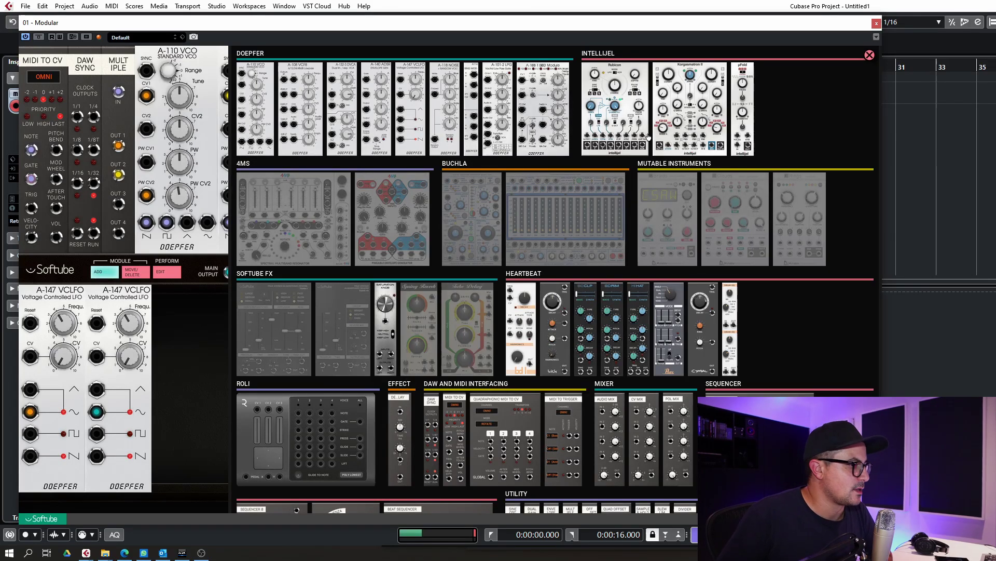
scroll(568, 326, down, 3)
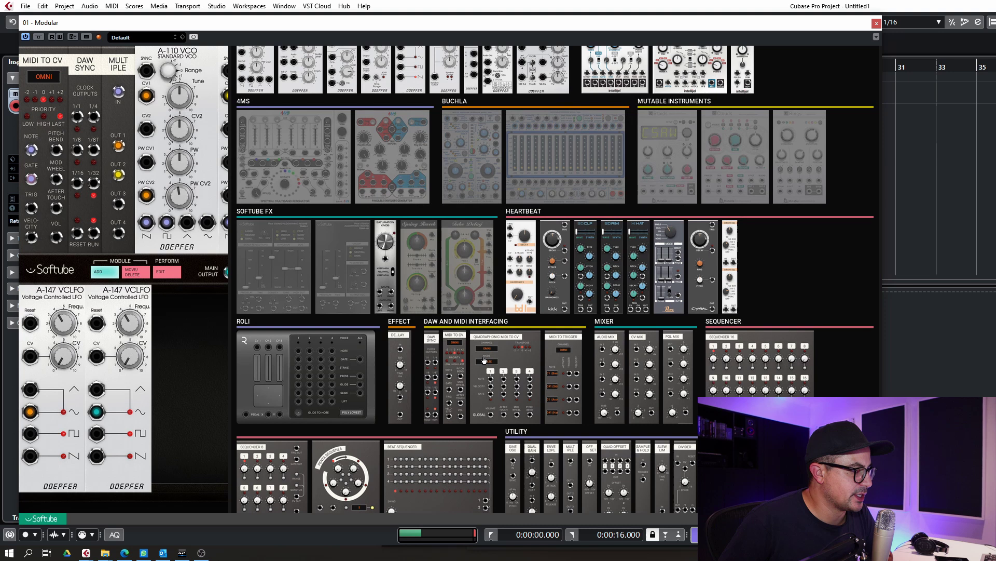
click(188, 390)
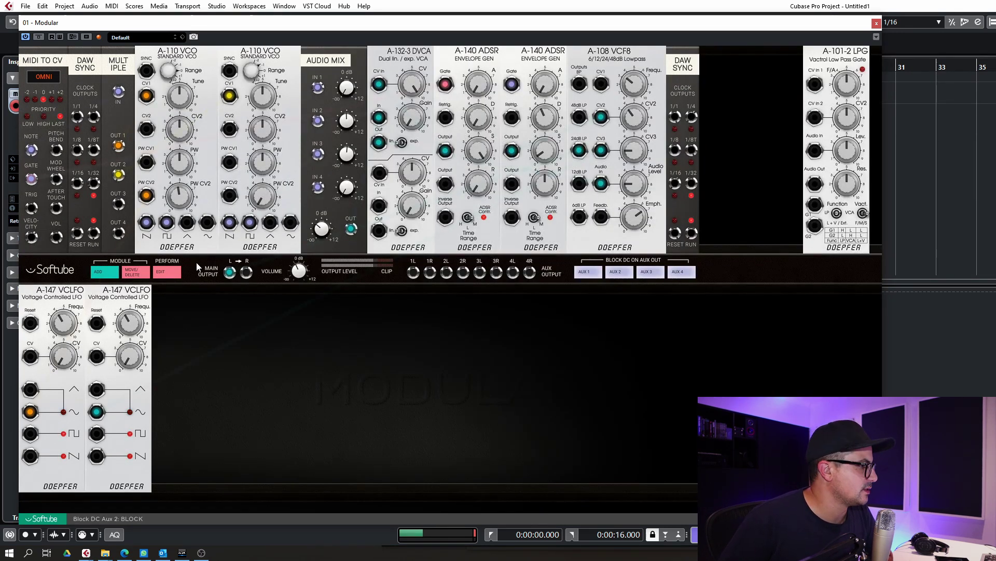
click(99, 273)
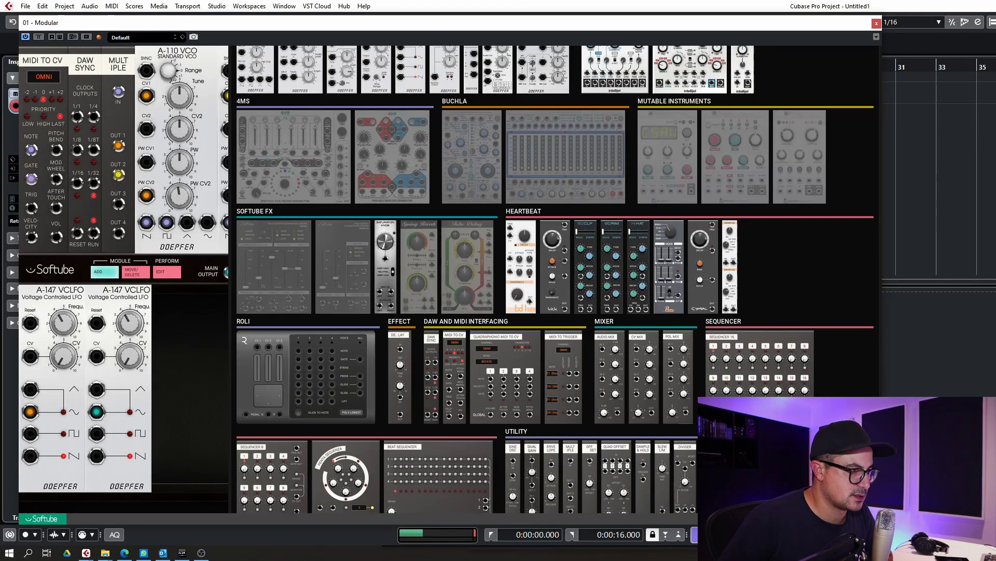
scroll(555, 280, down, 3)
click(642, 382)
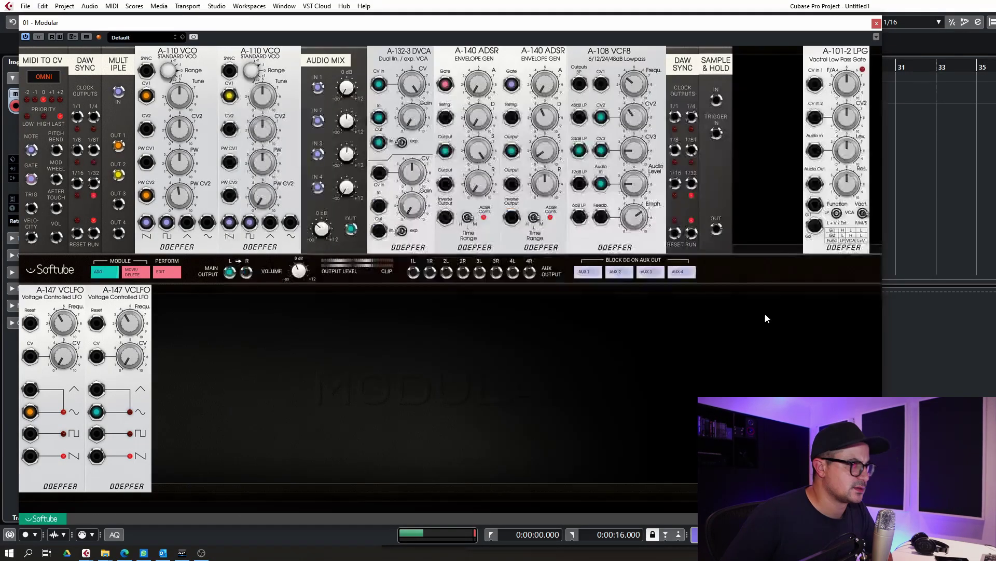
Place the Sample & Hold beside the second VCLFO and delete the stray DAW Sync module
click(136, 272)
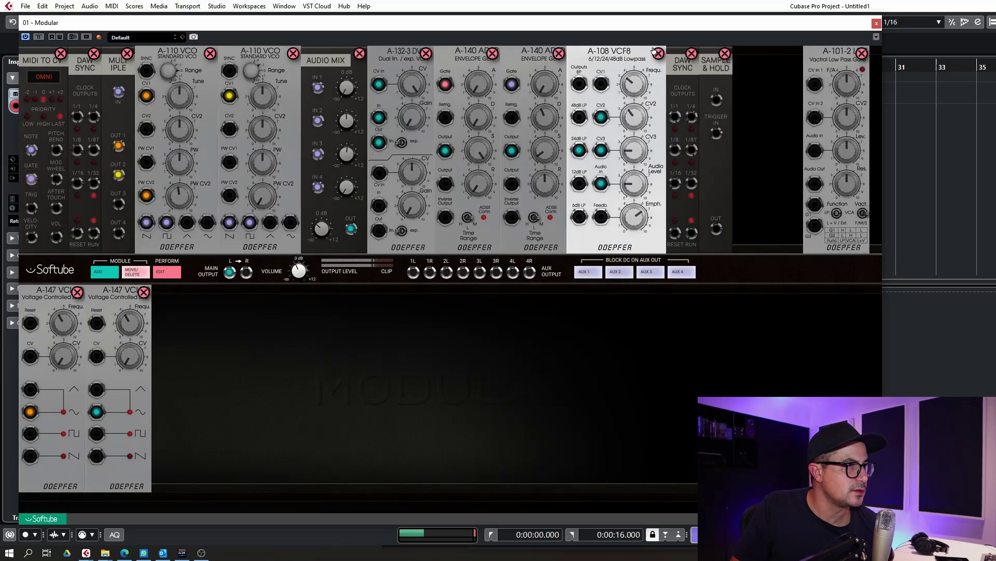
drag(716, 65, 171, 311)
click(692, 53)
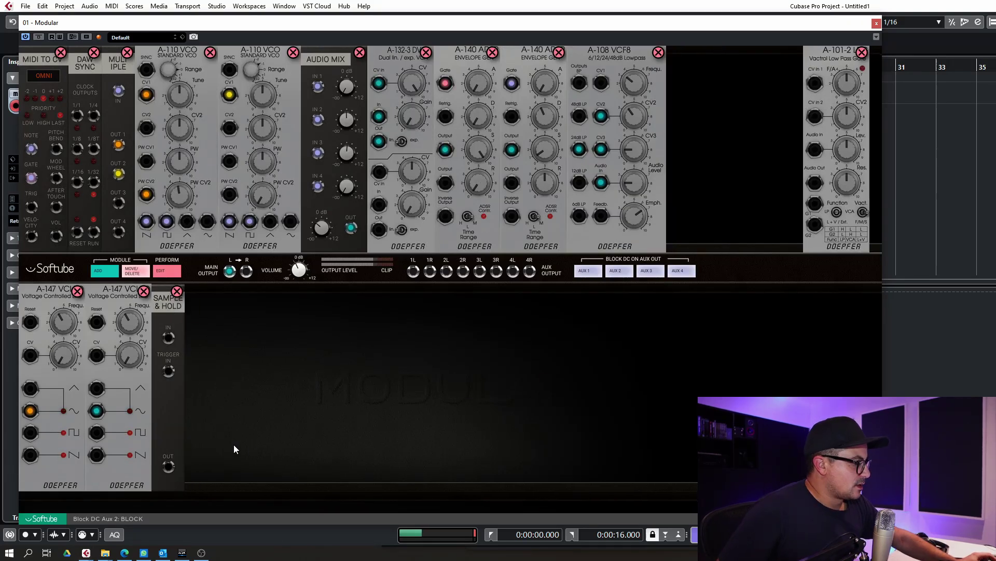
Patch the MIDI to CV 1/8 clock output into the Sample & Hold trigger input
click(97, 271)
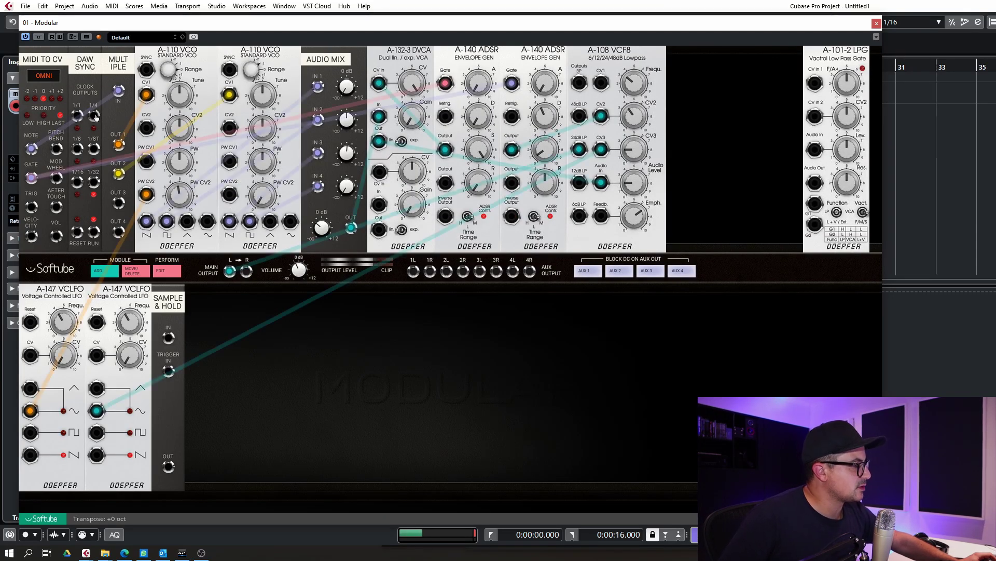
drag(93, 116, 208, 322)
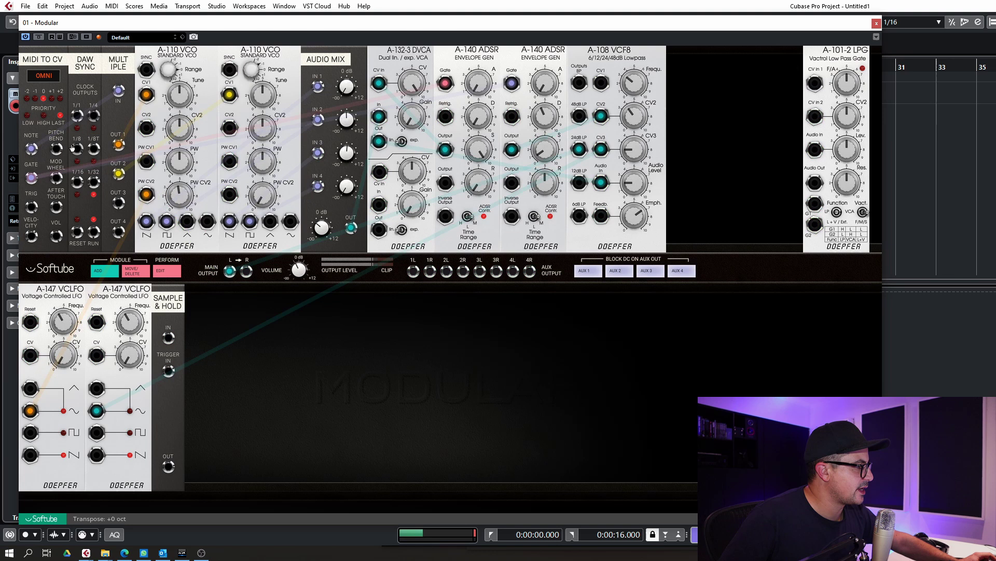
drag(77, 149, 168, 370)
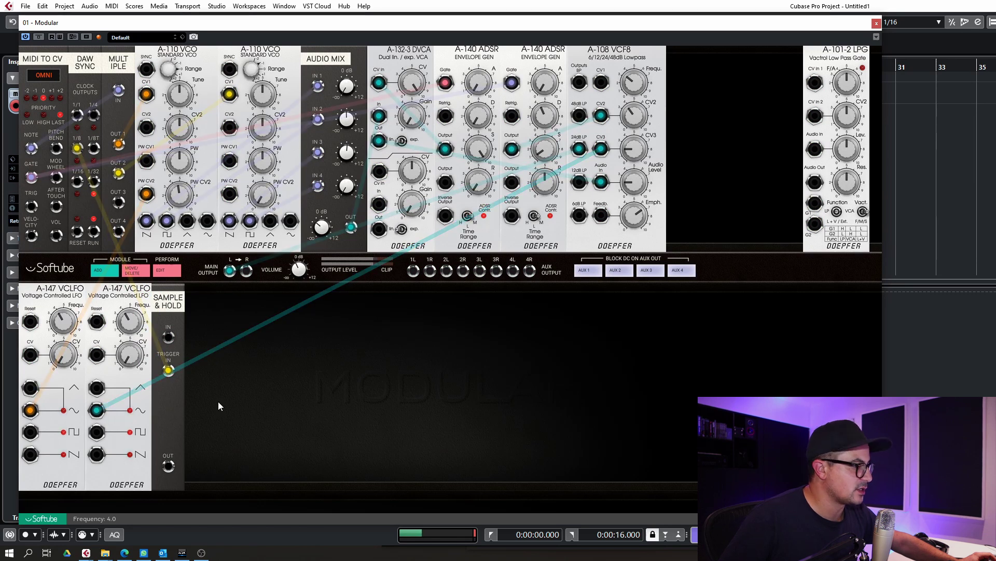
Route the second LFO into S&H In and S&H Out to VCF8 CV3; set cutoff 1.7, CV2 3.8
drag(605, 154, 174, 321)
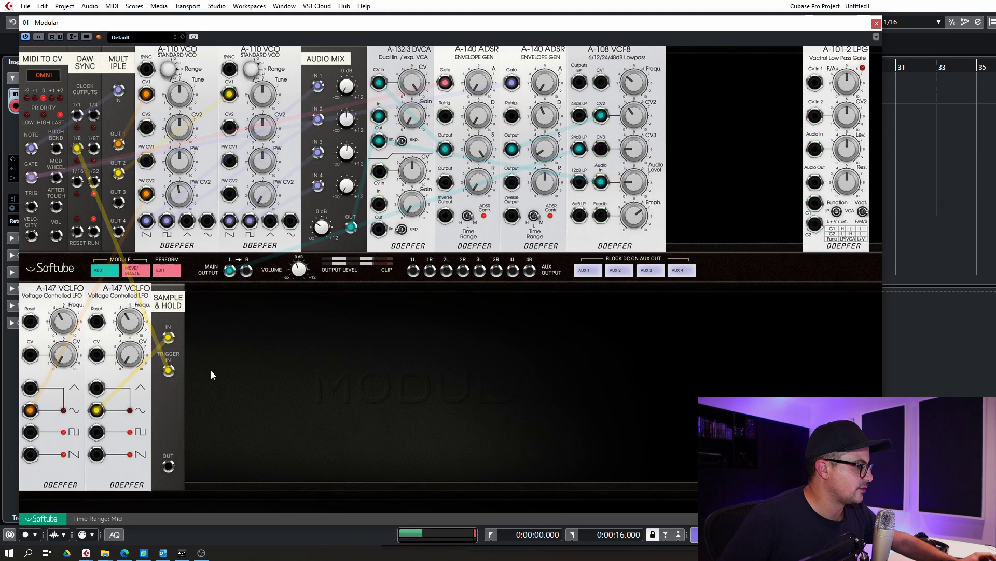
drag(168, 466, 601, 153)
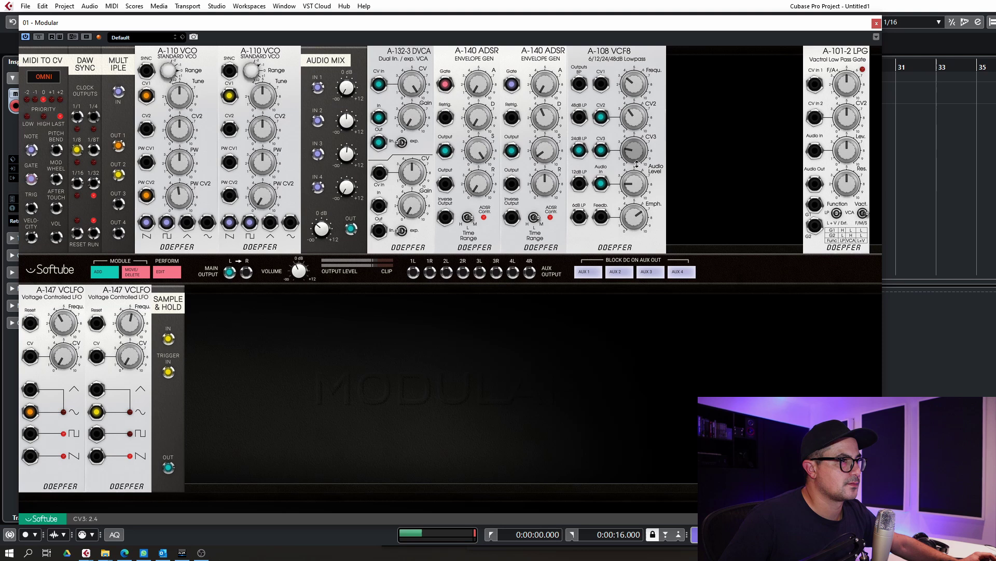
drag(637, 86, 640, 103)
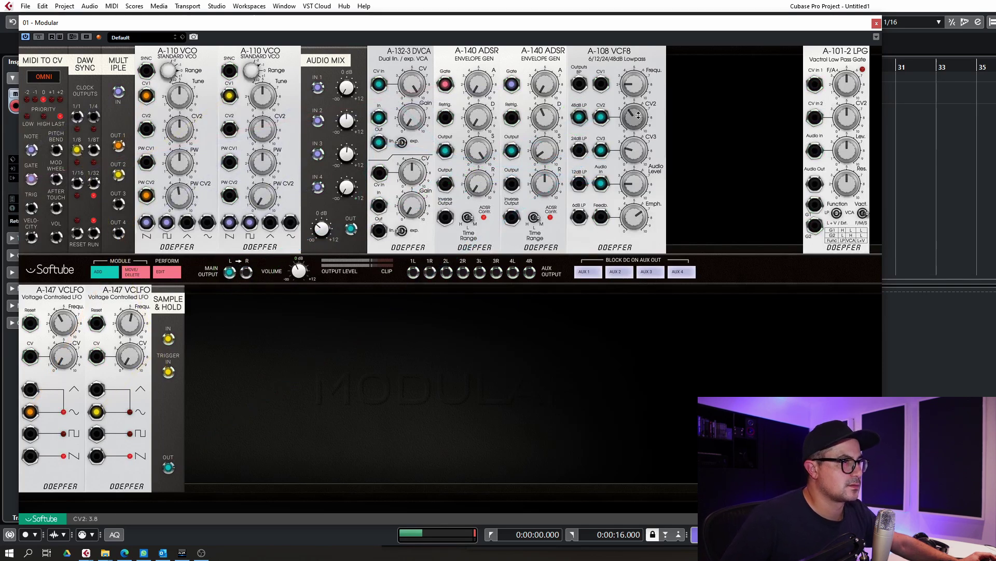
drag(642, 107, 641, 112)
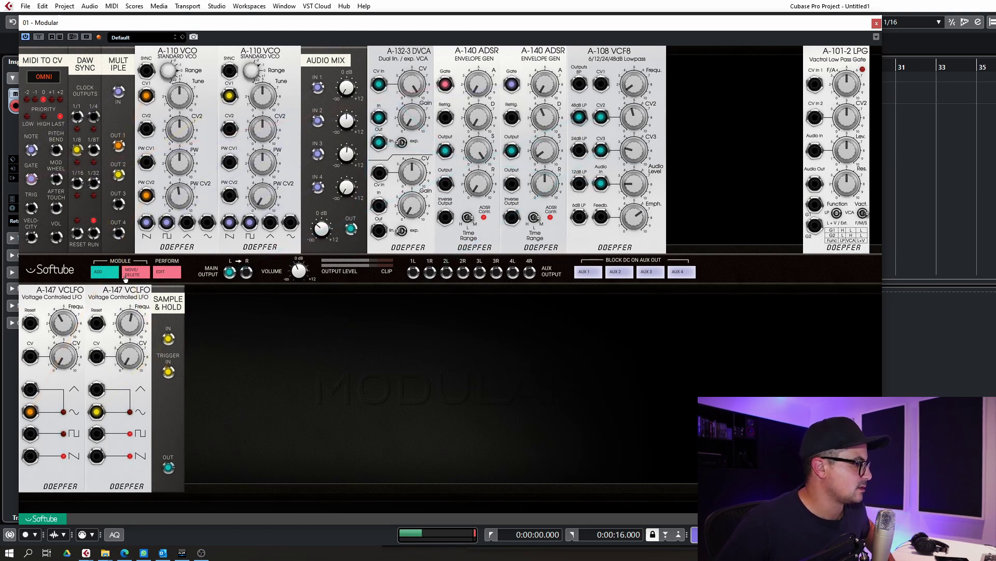
Add a Saturation Knob module from the module browser
click(102, 273)
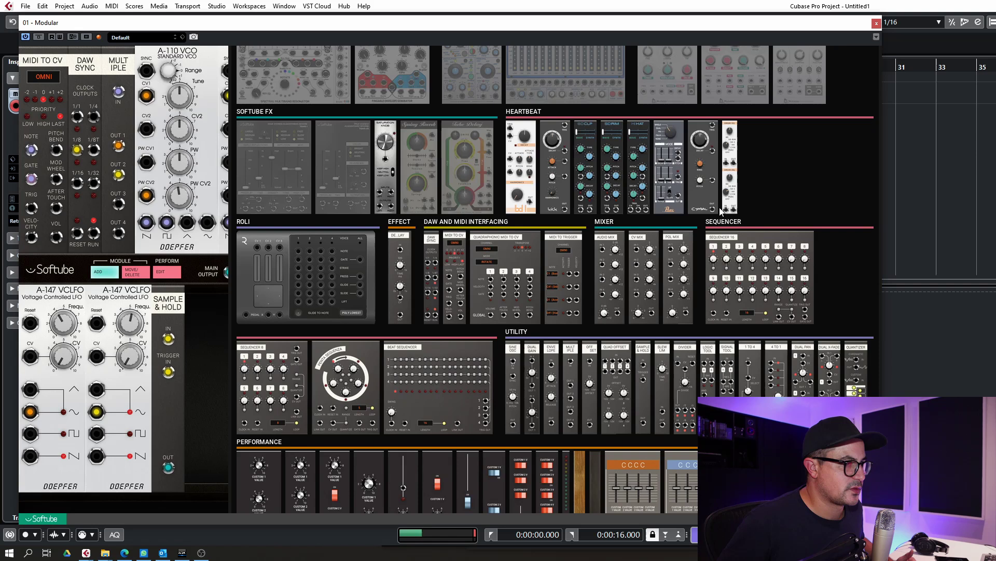
scroll(576, 393, down, 1)
scroll(682, 432, up, 4)
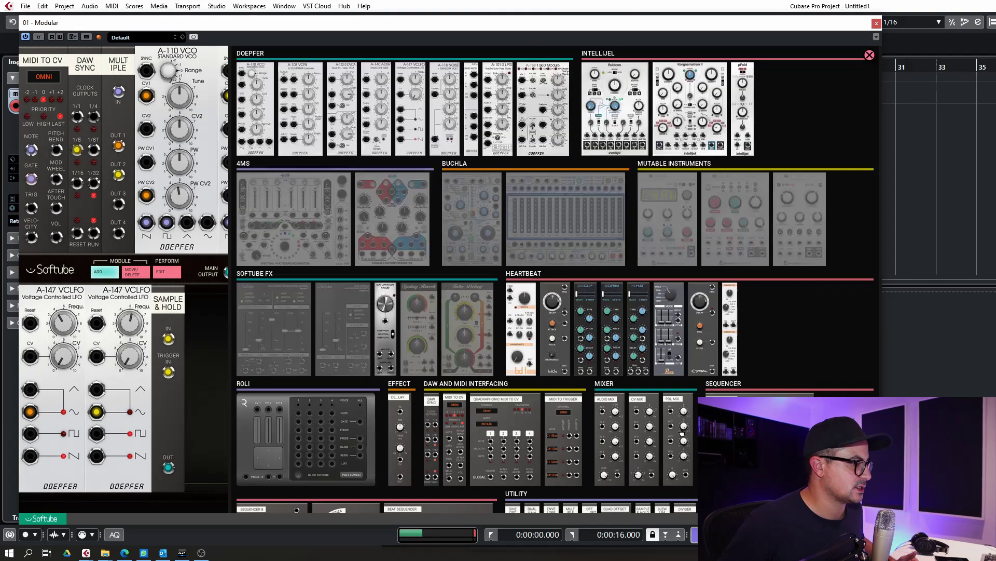
click(388, 334)
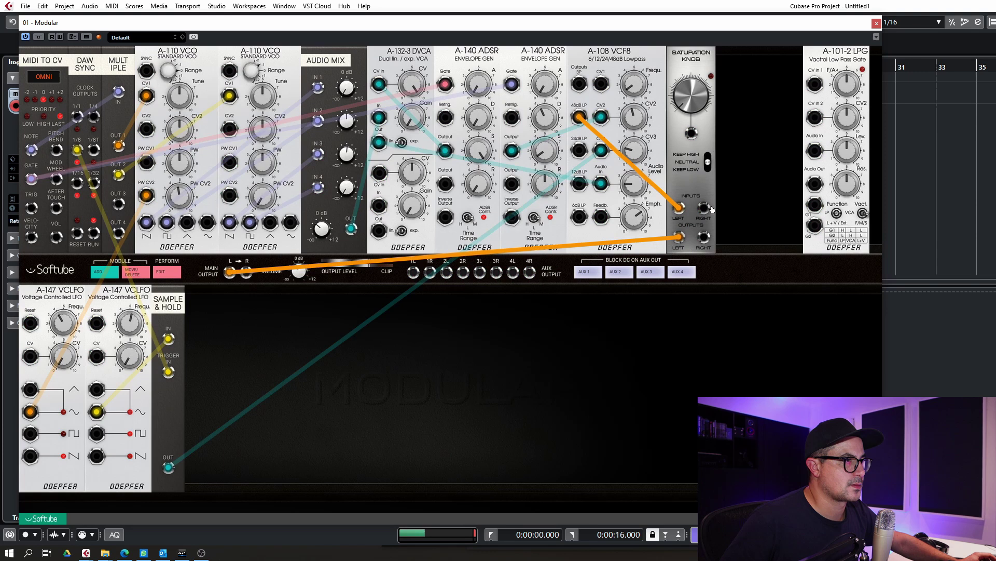
Route VCF8 48dB LP through the Saturation Knob to Main Output L/R and raise saturation to 6.4
drag(579, 117, 229, 271)
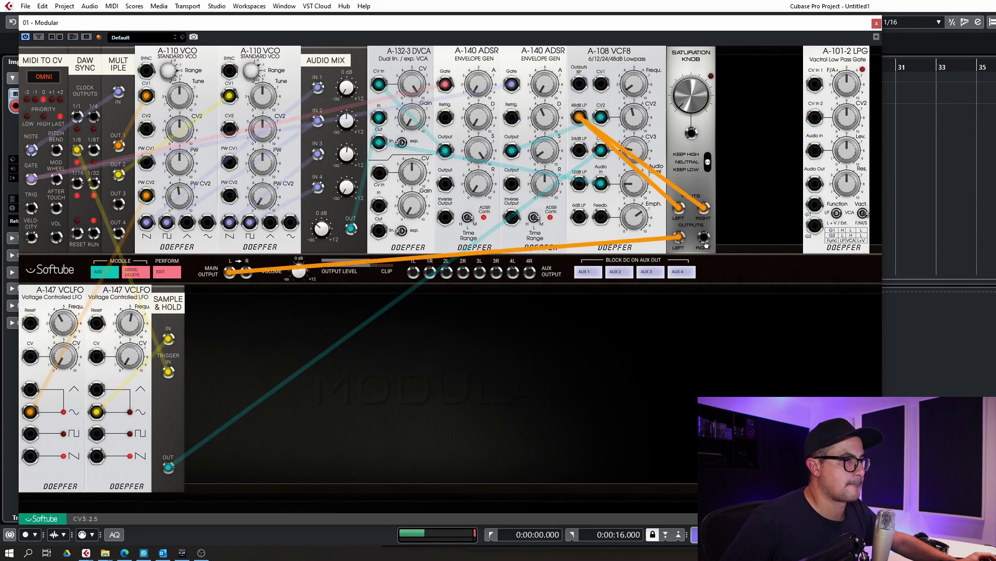
drag(704, 237, 247, 270)
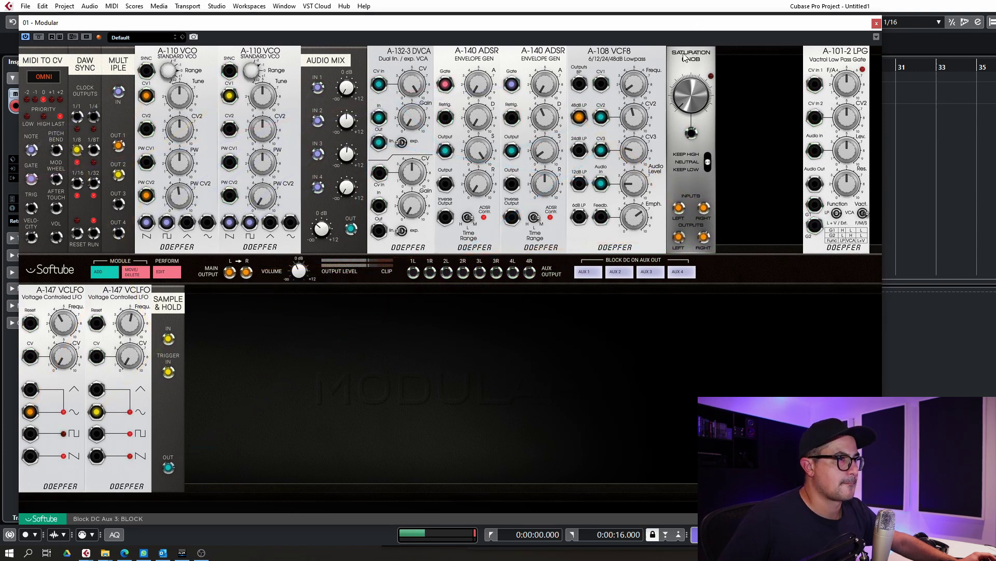
drag(691, 98, 699, 91)
Set saturation to Keep High at 3.7, VCO1 pulse width 7.1, VCO1 range 0 oct, VCO2 range -2 oct
click(707, 156)
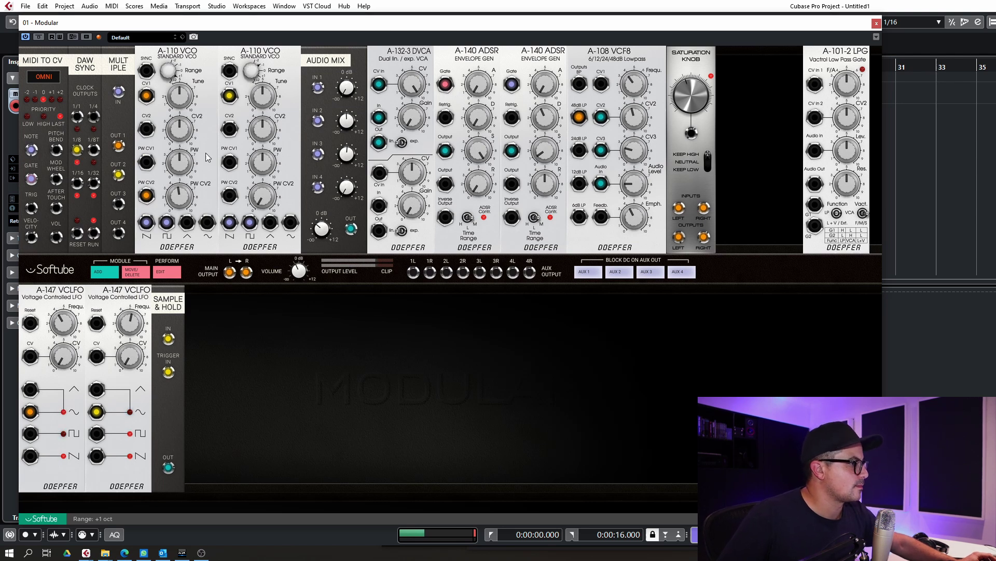
drag(179, 161, 179, 156)
drag(166, 64, 169, 81)
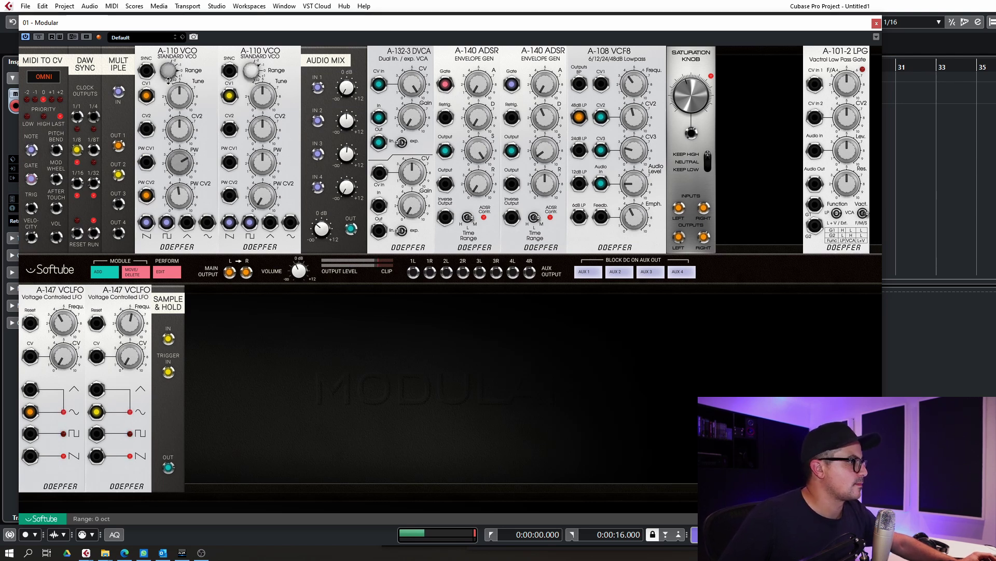
drag(251, 69, 252, 78)
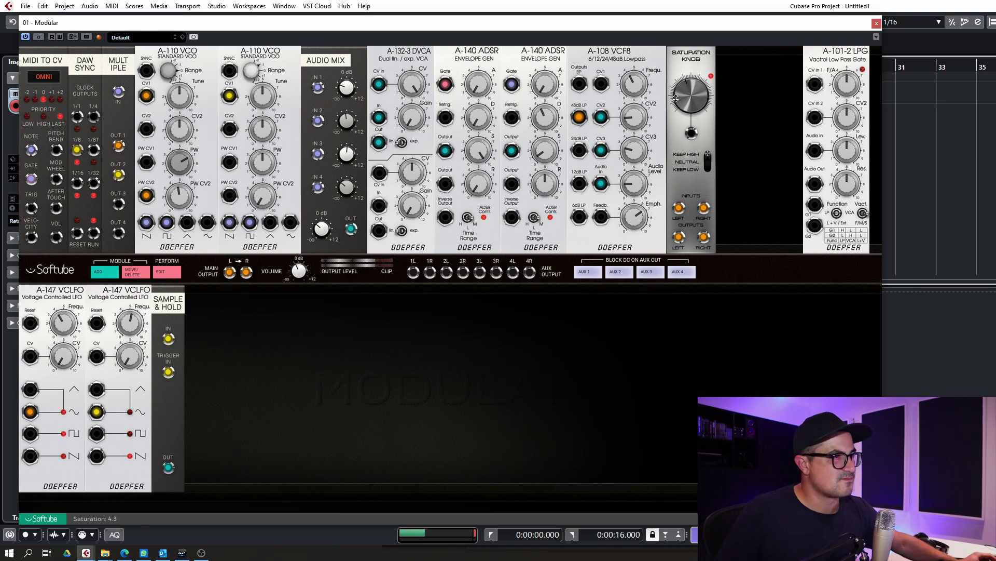
drag(675, 97, 676, 109)
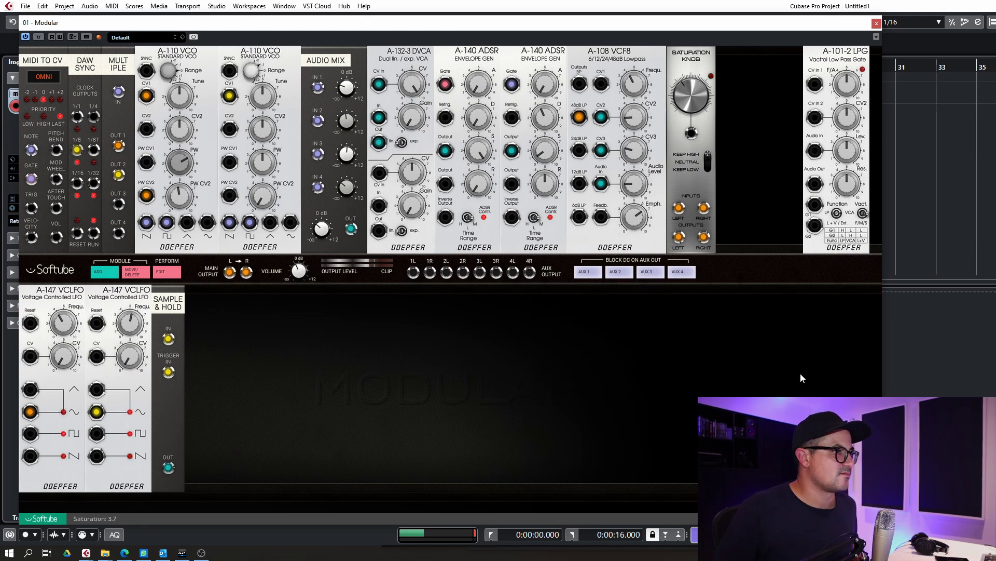
drag(168, 467, 404, 322)
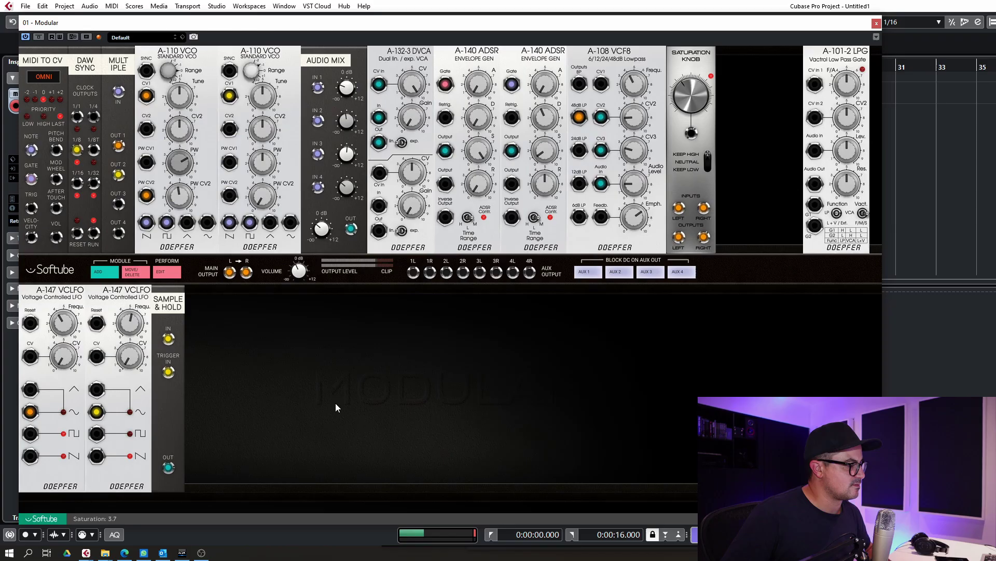